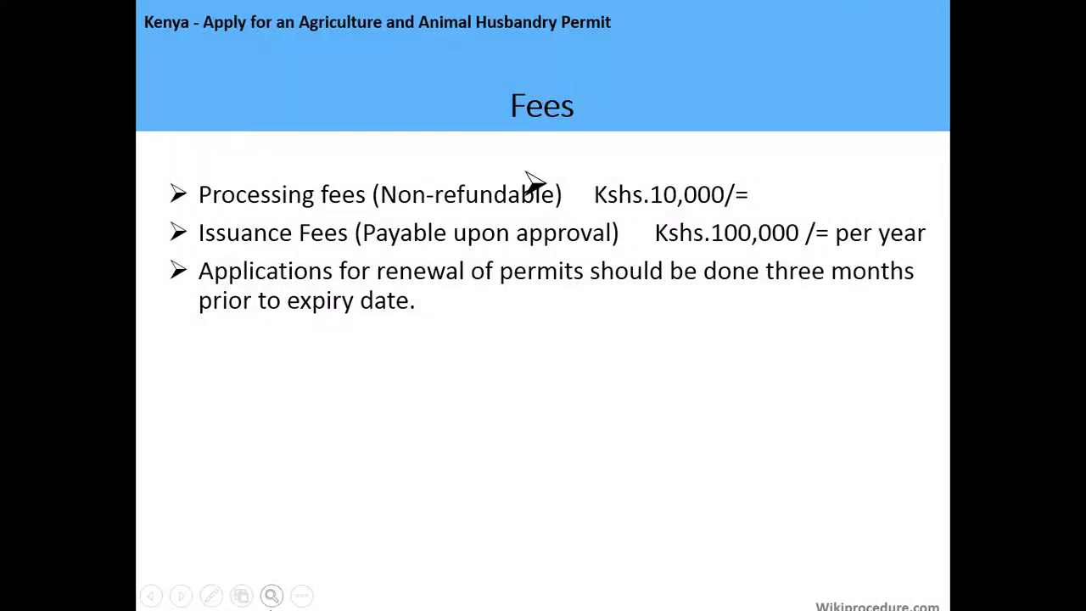
# Switch from the slideshow to the Chromium browser and show the eCitizen home page
pyautogui.press('super')
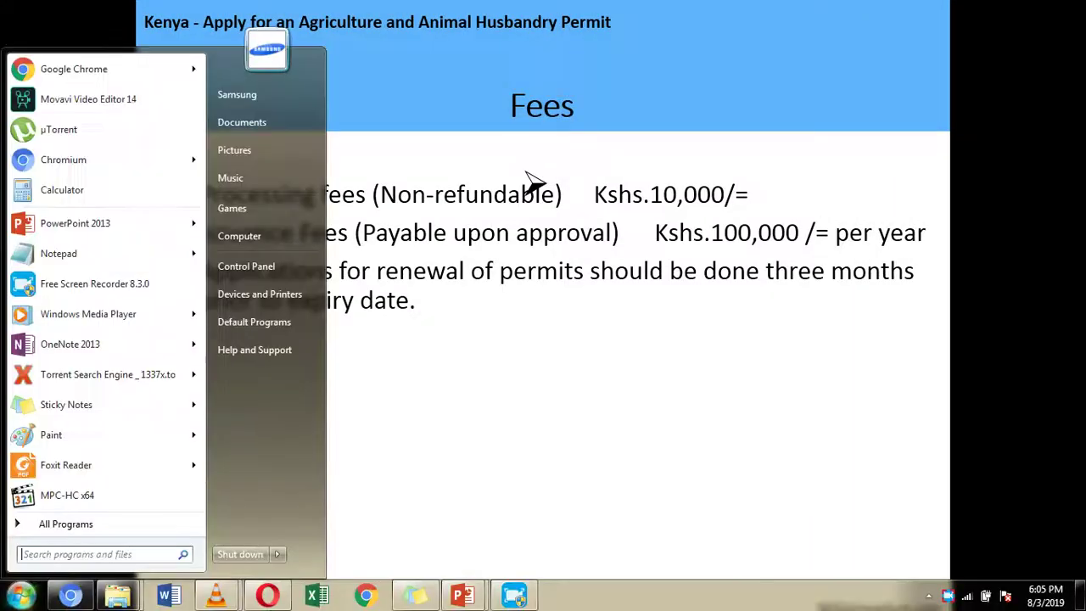
pyautogui.click(71, 596)
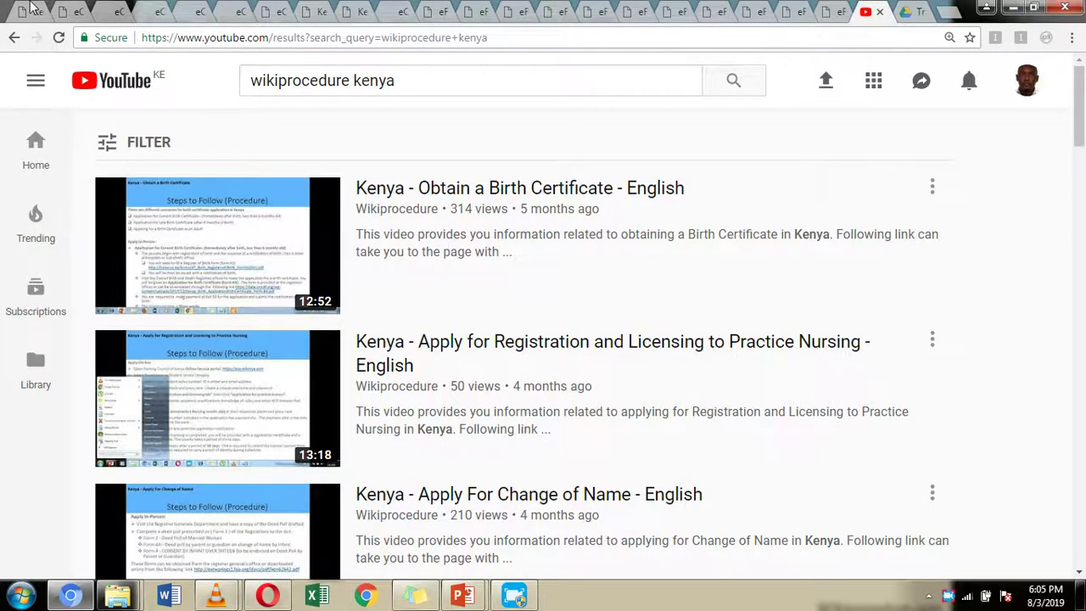
pyautogui.click(60, 11)
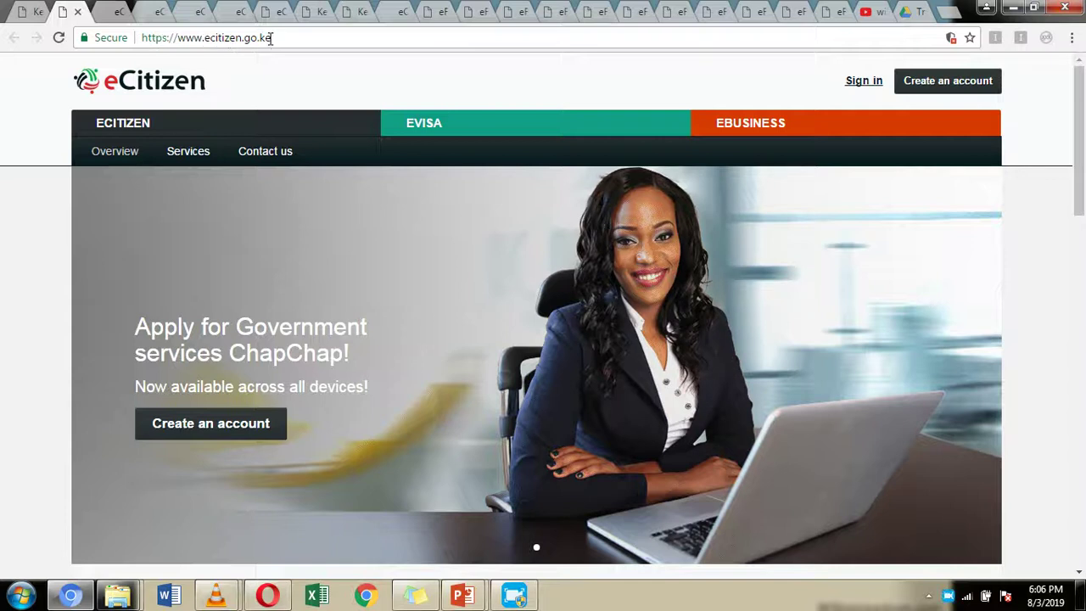
# Open eCitizen account creation and review the Foreign Resident registration form through to its terms and conditions
pyautogui.click(922, 88)
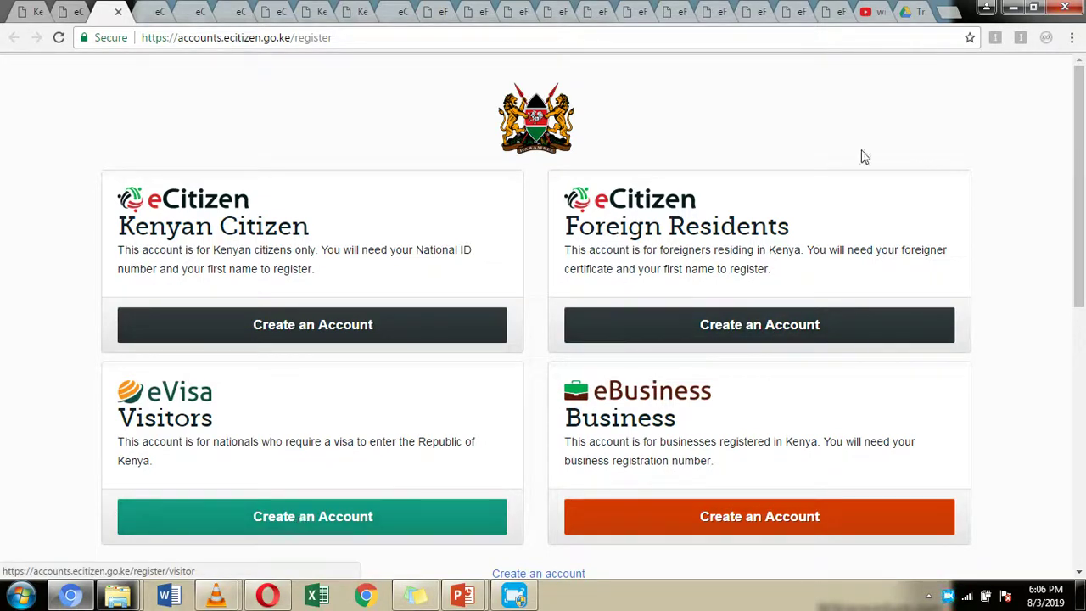
pyautogui.click(145, 325)
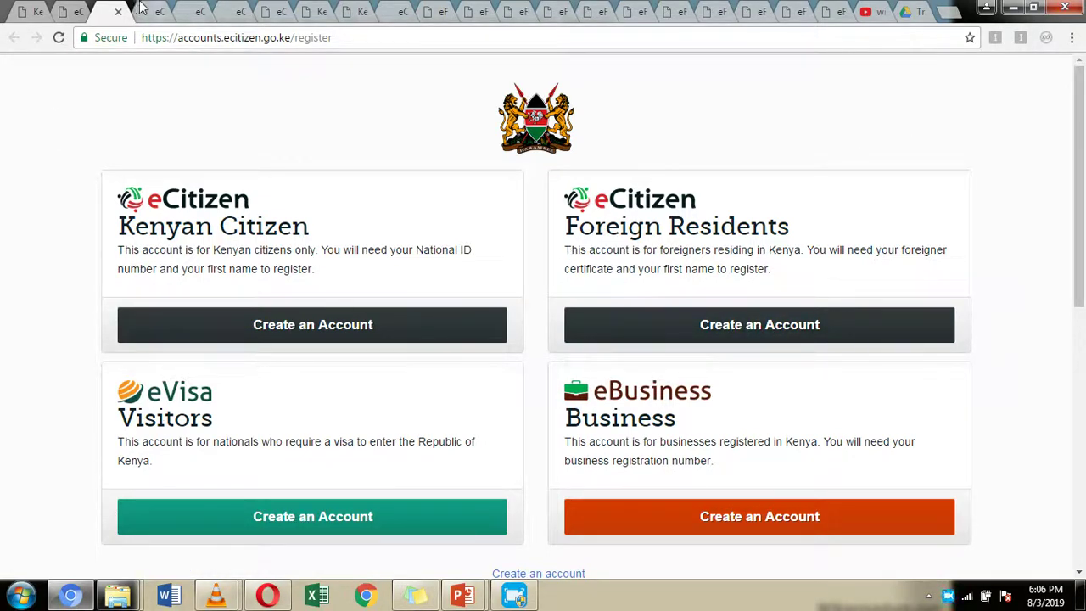
pyautogui.scroll(7, 174, 244)
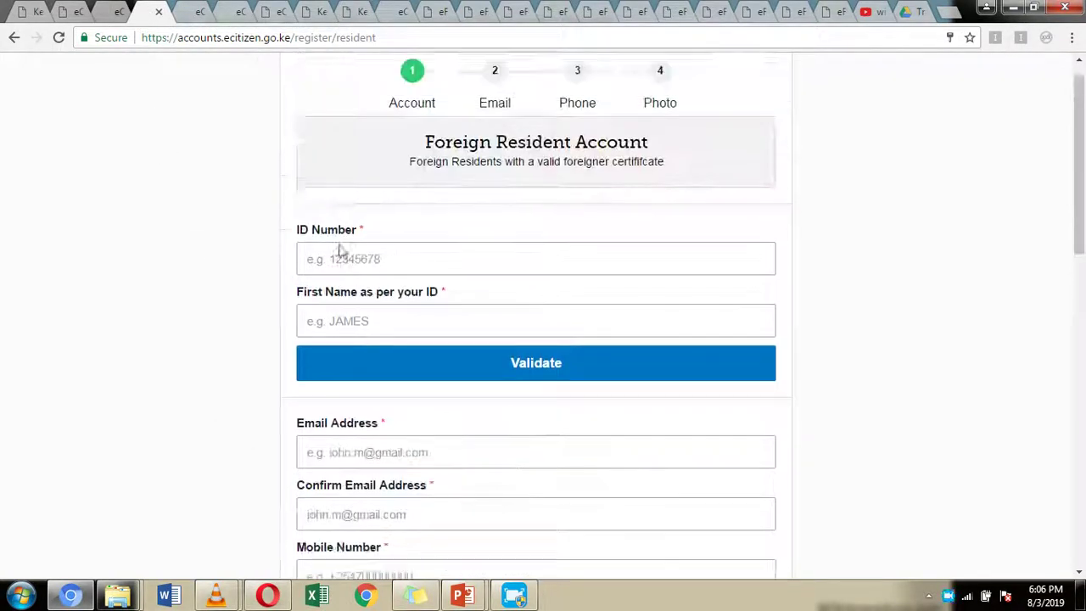
pyautogui.scroll(-7, 221, 201)
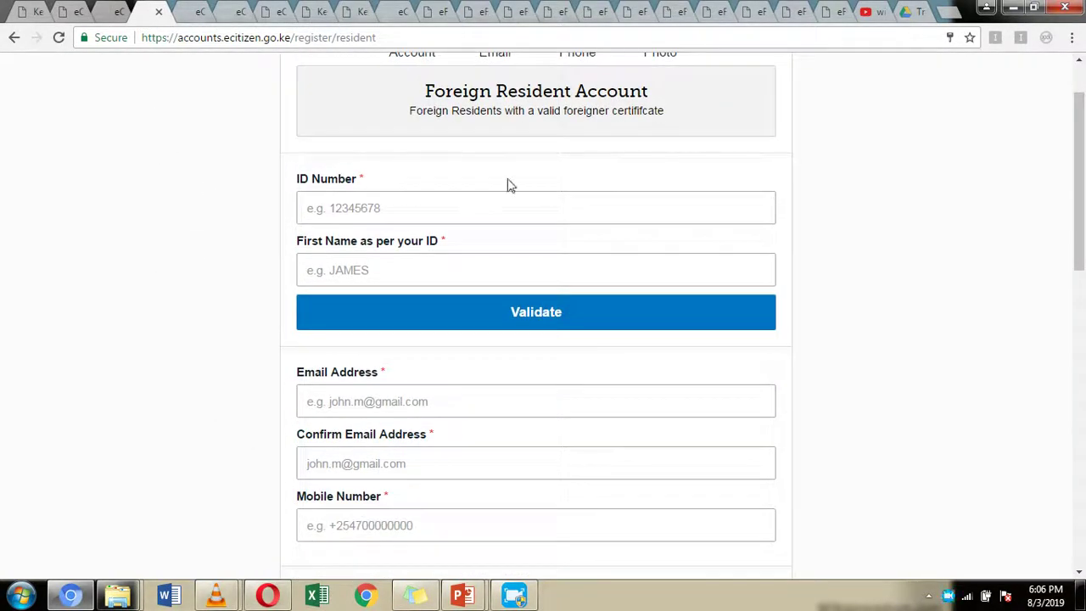
pyautogui.scroll(4, 578, 217)
pyautogui.scroll(-3, 577, 215)
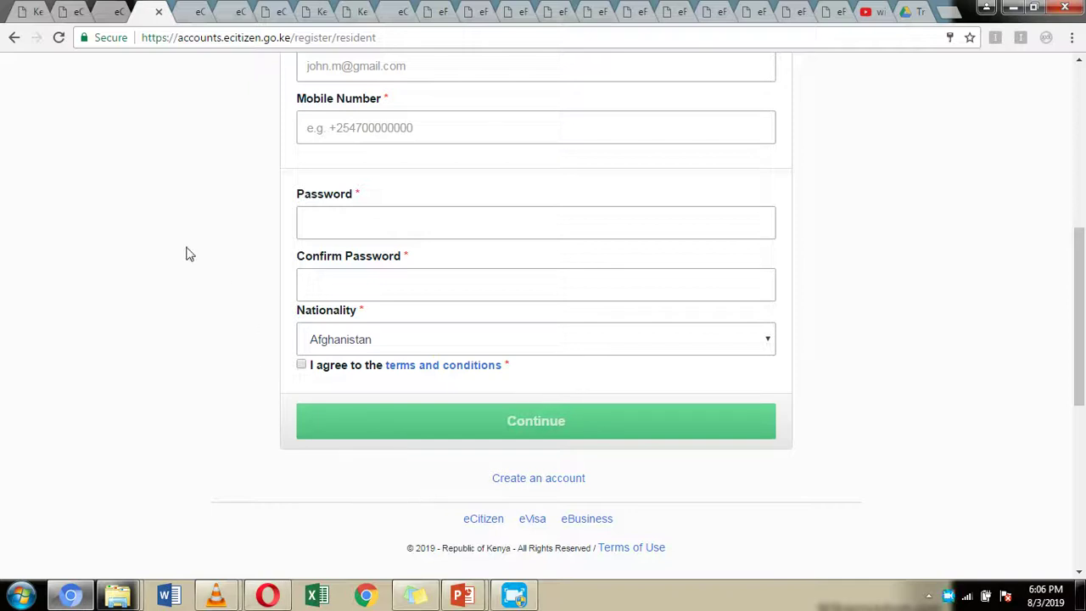
# Go from the One Login page to the signed-in eCitizen dashboard of national services
pyautogui.click(190, 12)
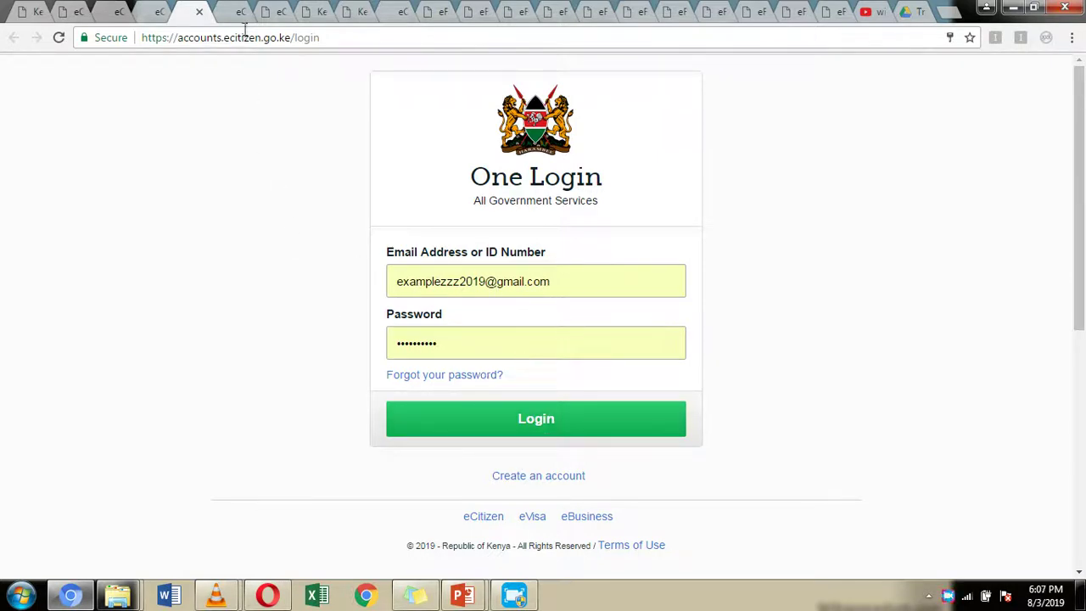
pyautogui.click(228, 9)
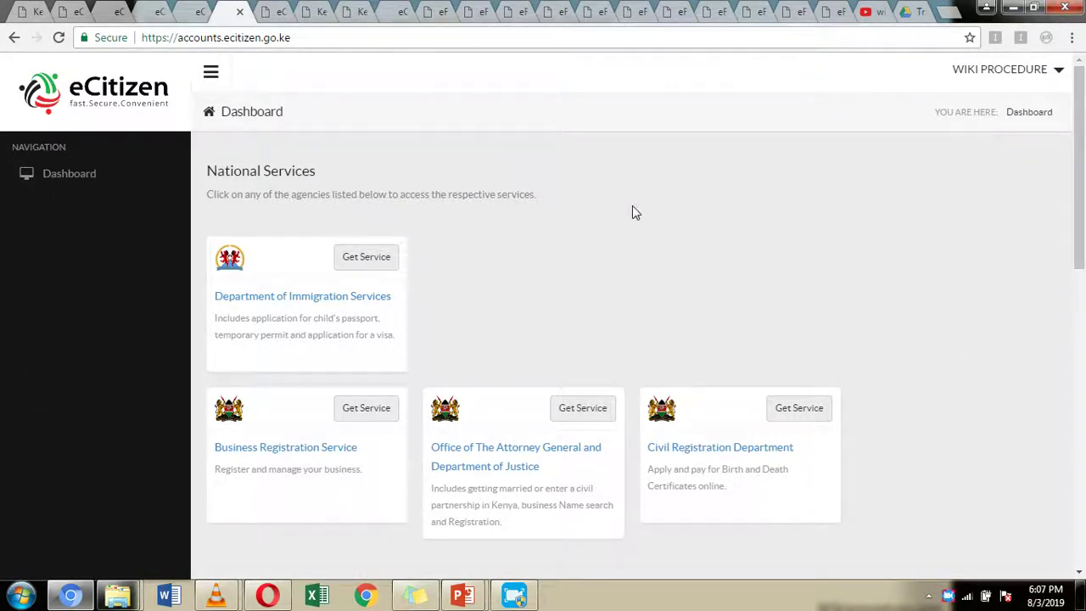
# Enter the eFNS portal with the eCitizen account, through the Foreign National Management access request, to reach the eFNS dashboard
pyautogui.click(311, 10)
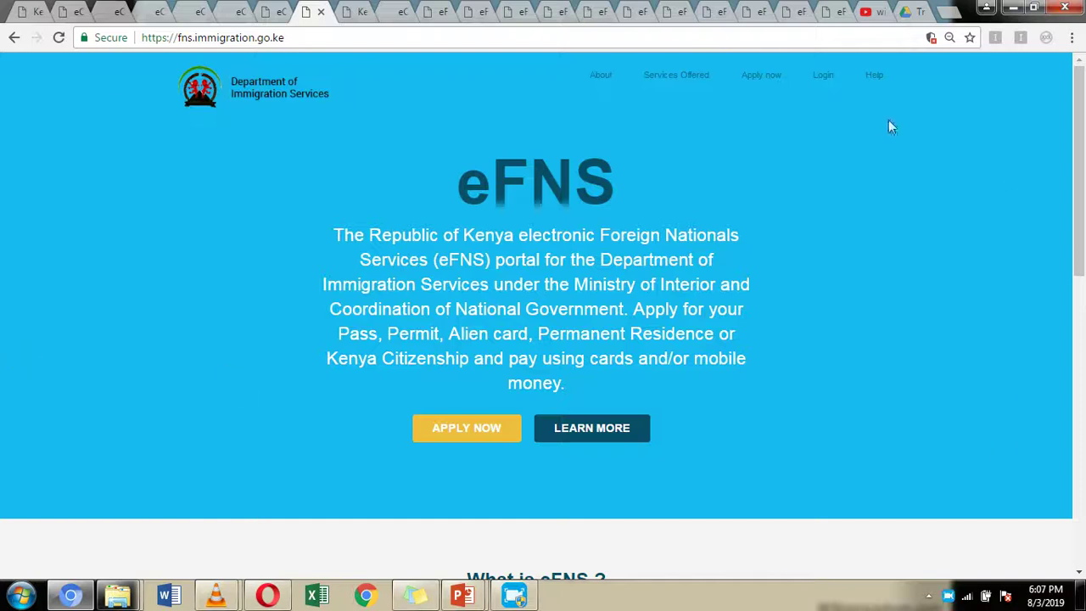
pyautogui.click(357, 7)
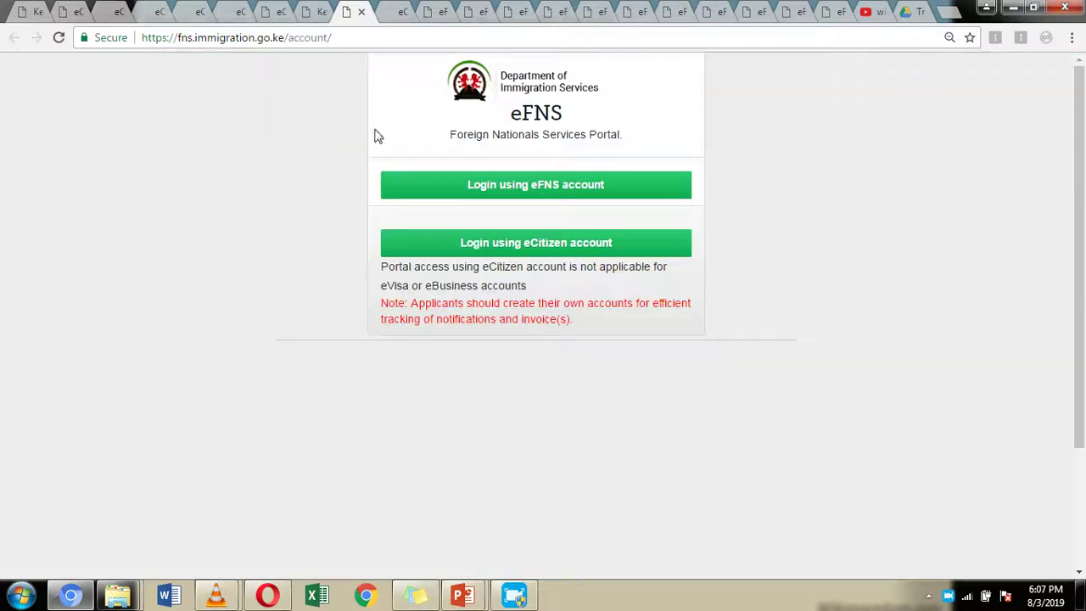
pyautogui.click(324, 7)
pyautogui.click(352, 10)
pyautogui.click(530, 244)
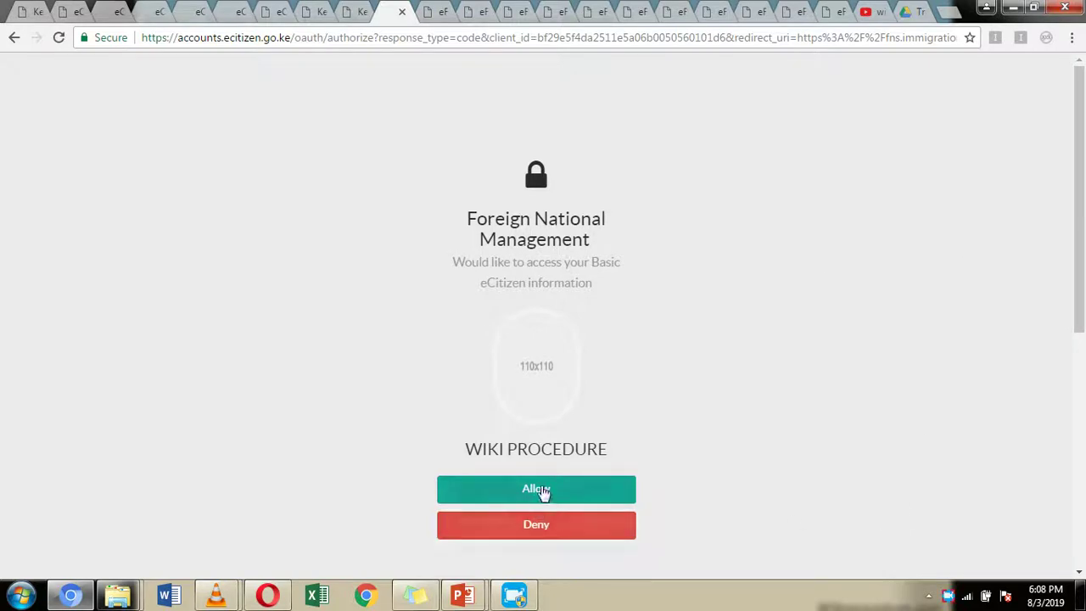
pyautogui.click(433, 10)
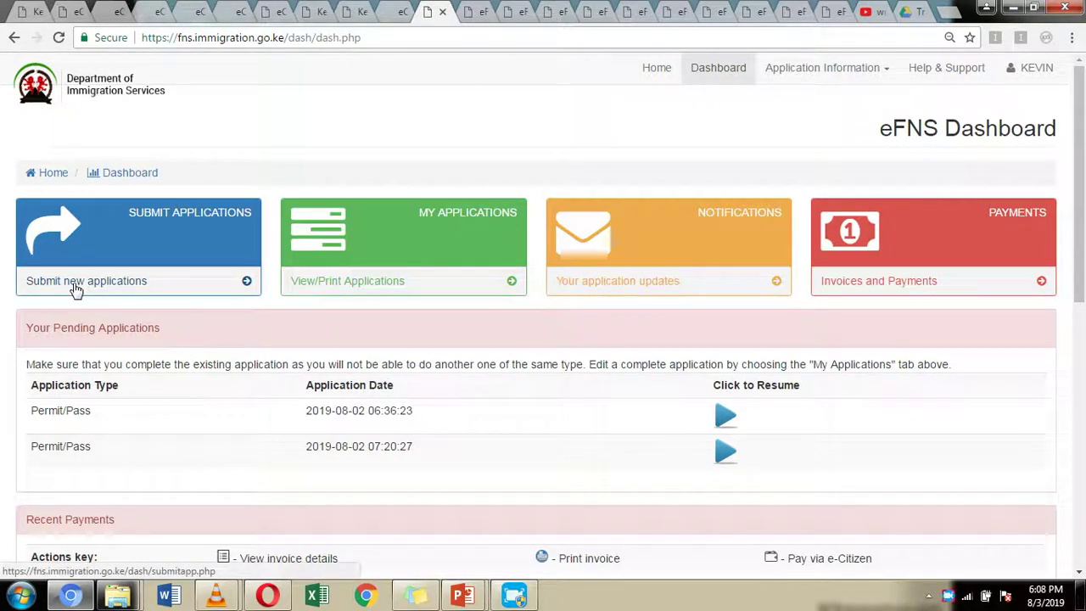
# Start a new Permit Issuance/Renewal application and open the details of Class B: Agriculture and animal husbandry
pyautogui.click(132, 288)
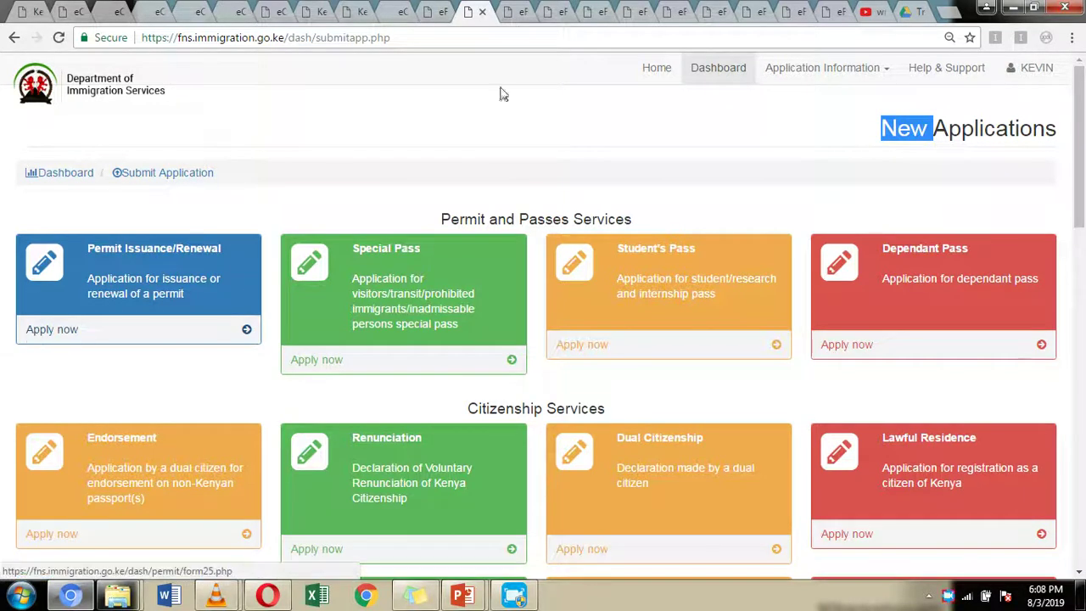
pyautogui.click(511, 10)
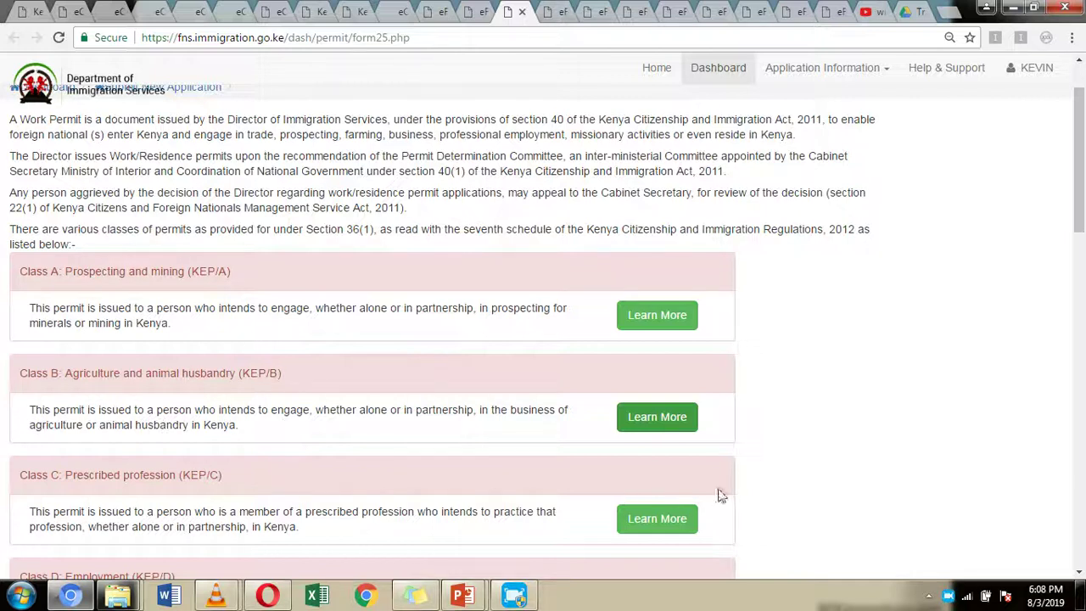
pyautogui.middleClick(654, 421)
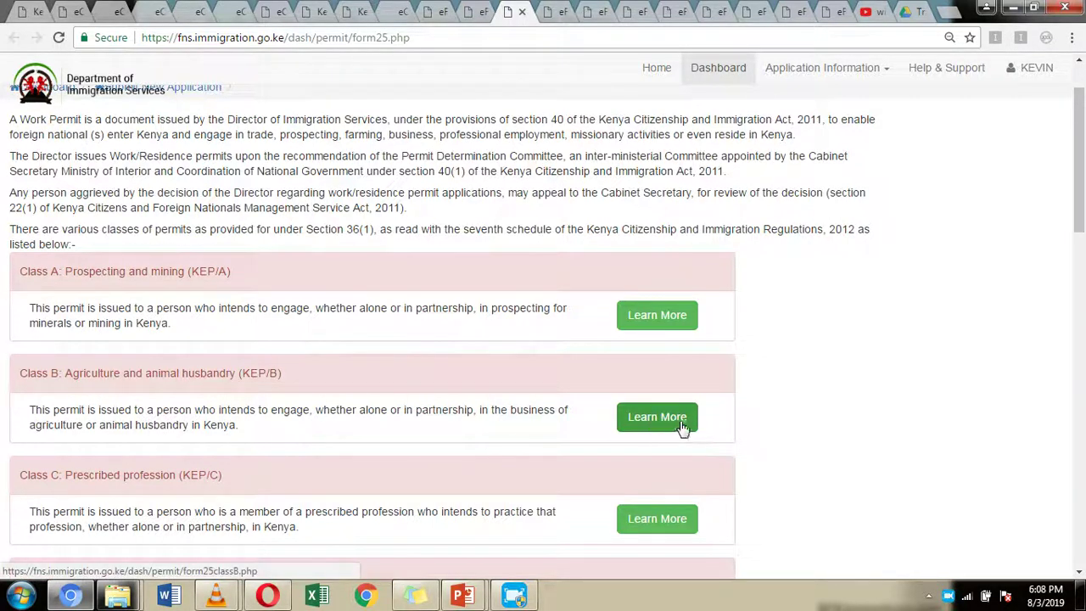
pyautogui.click(556, 18)
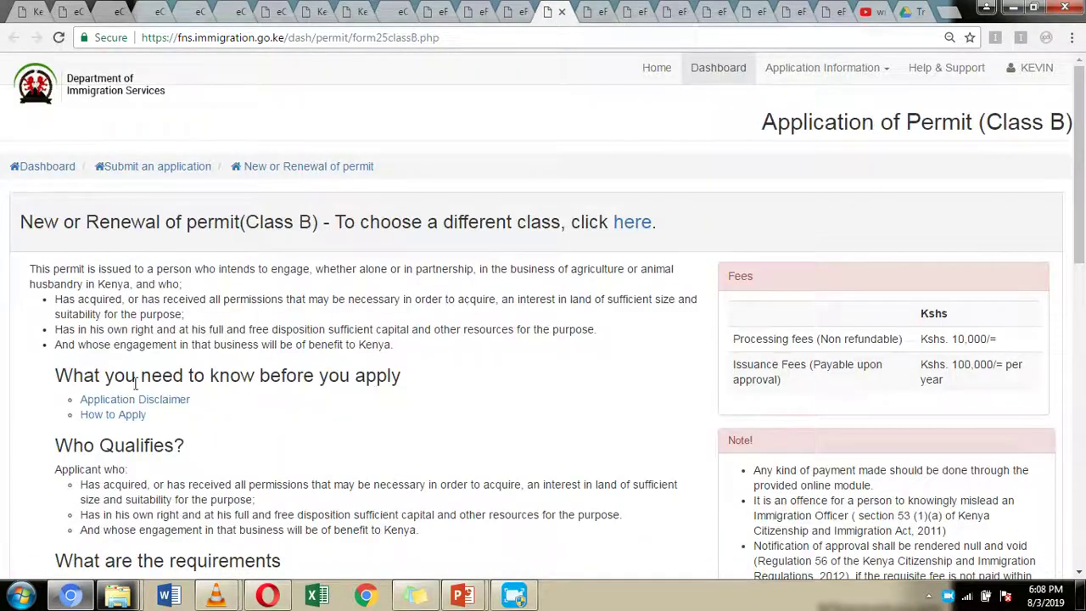
# Review the Class B permit's qualifications, requirements and fees, and open its initial application form
pyautogui.scroll(-1, 427, 252)
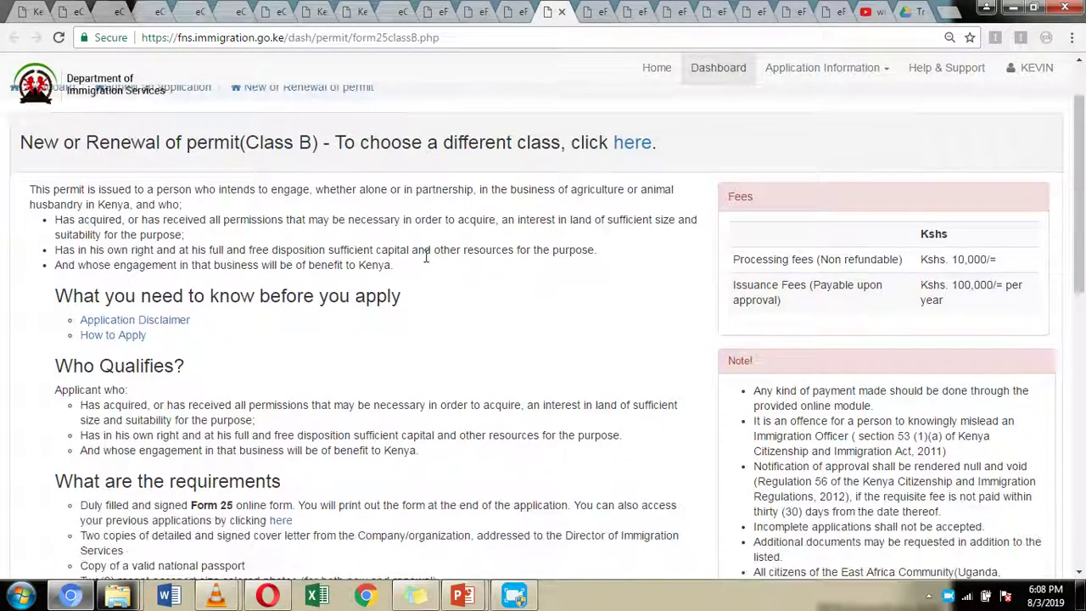
pyautogui.scroll(-3, 328, 502)
pyautogui.scroll(-2, 202, 514)
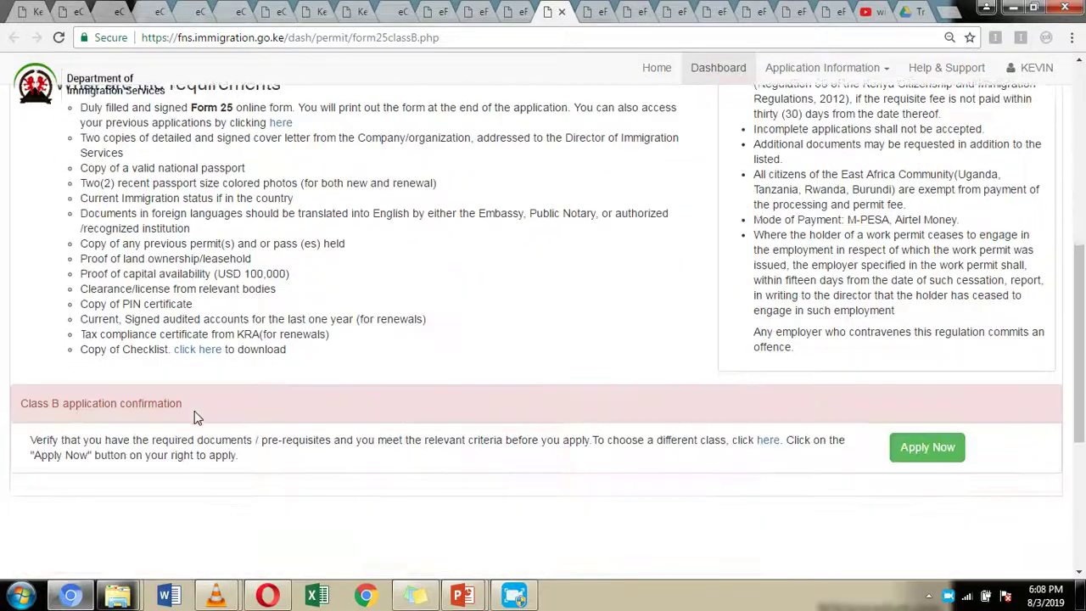
pyautogui.scroll(5, 254, 522)
pyautogui.scroll(-5, 428, 536)
pyautogui.scroll(5, 776, 492)
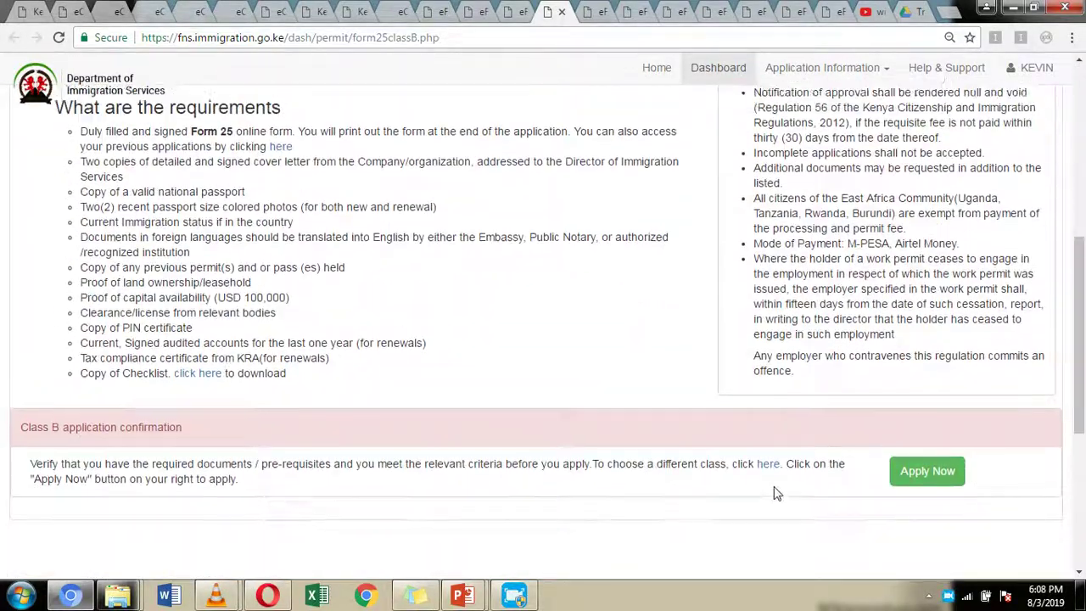
pyautogui.scroll(-4, 12, 272)
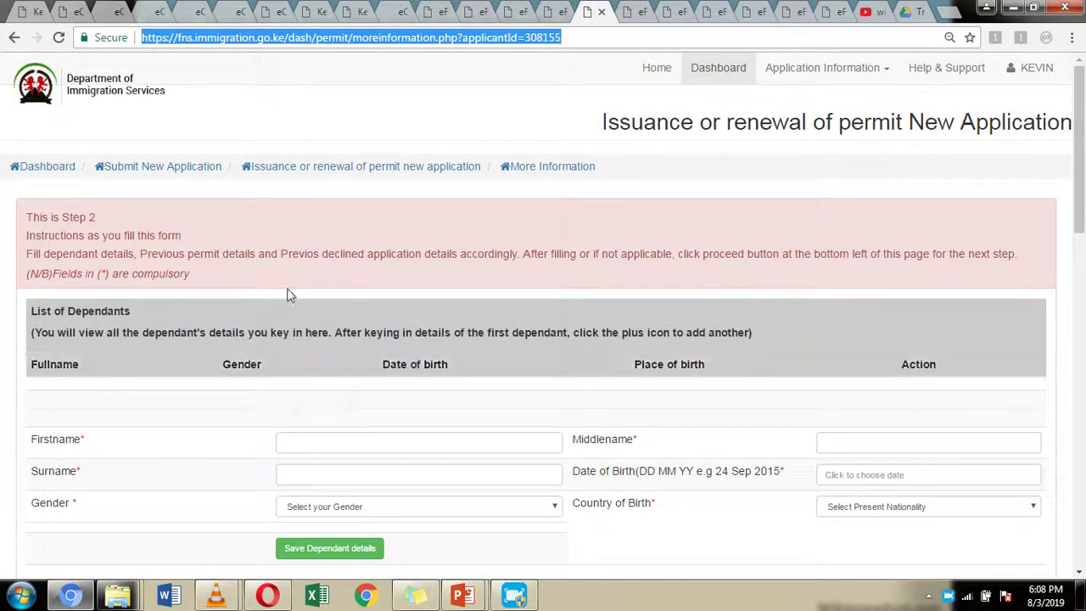
pyautogui.click(559, 8)
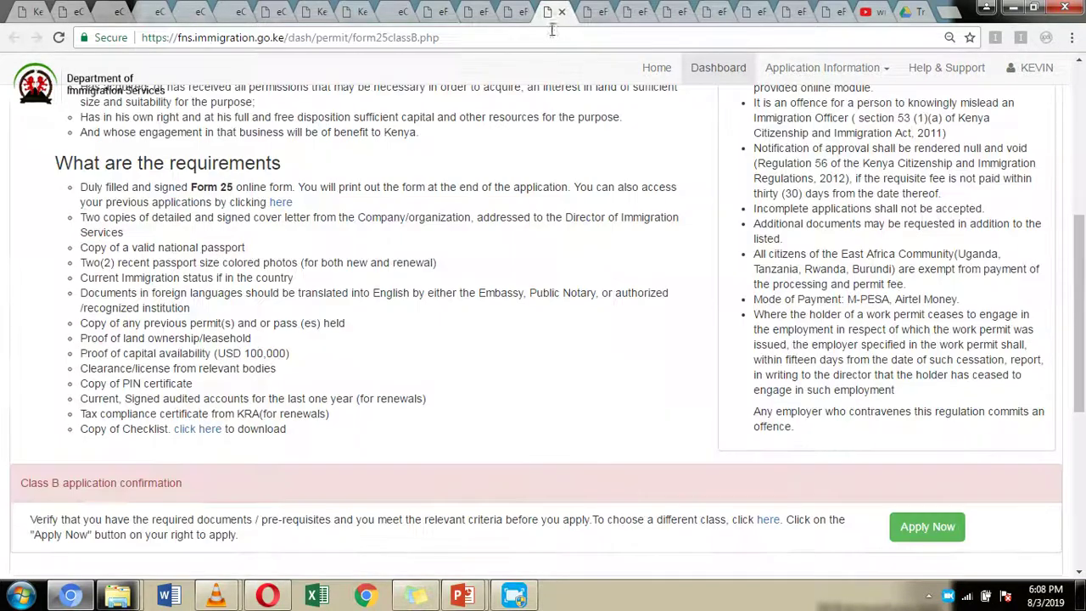
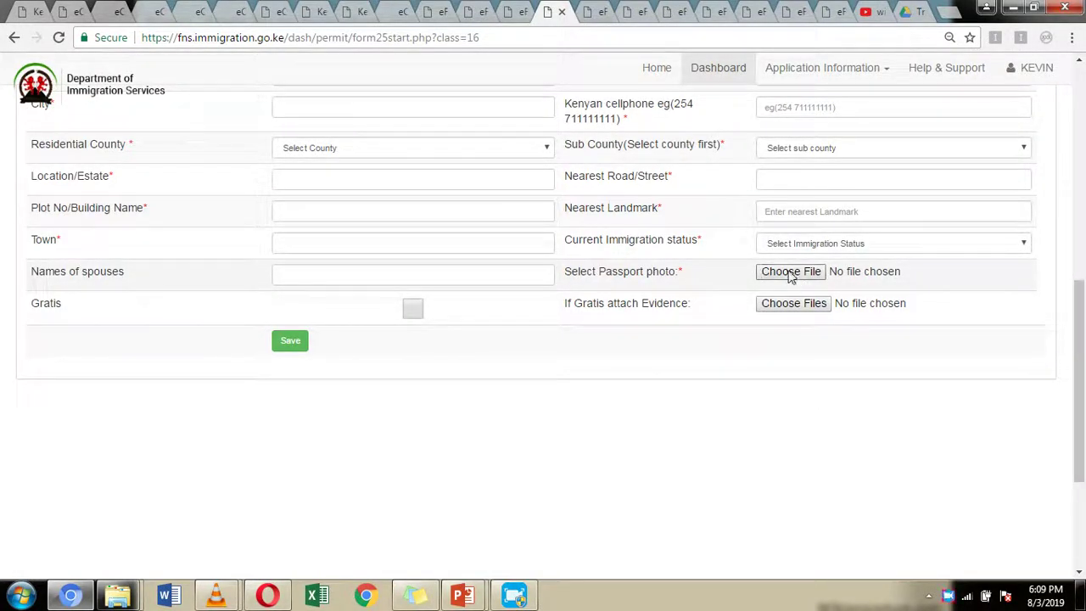
# Review step 2 of the permit application, covering dependants, previous permits held and previously declined applications
pyautogui.click(597, 11)
pyautogui.scroll(-1, 323, 280)
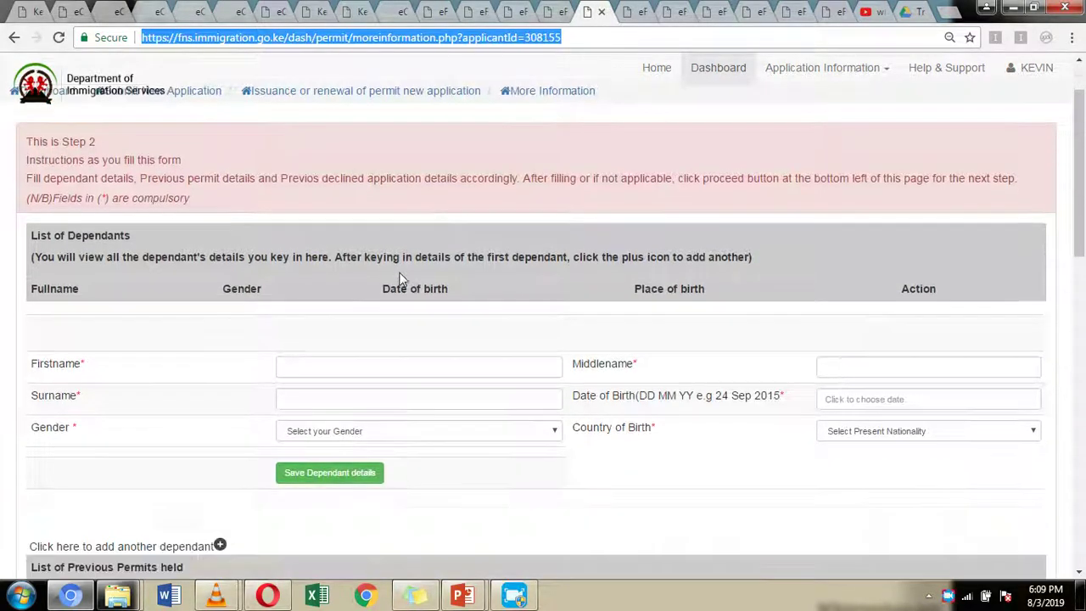
pyautogui.scroll(-1, 146, 259)
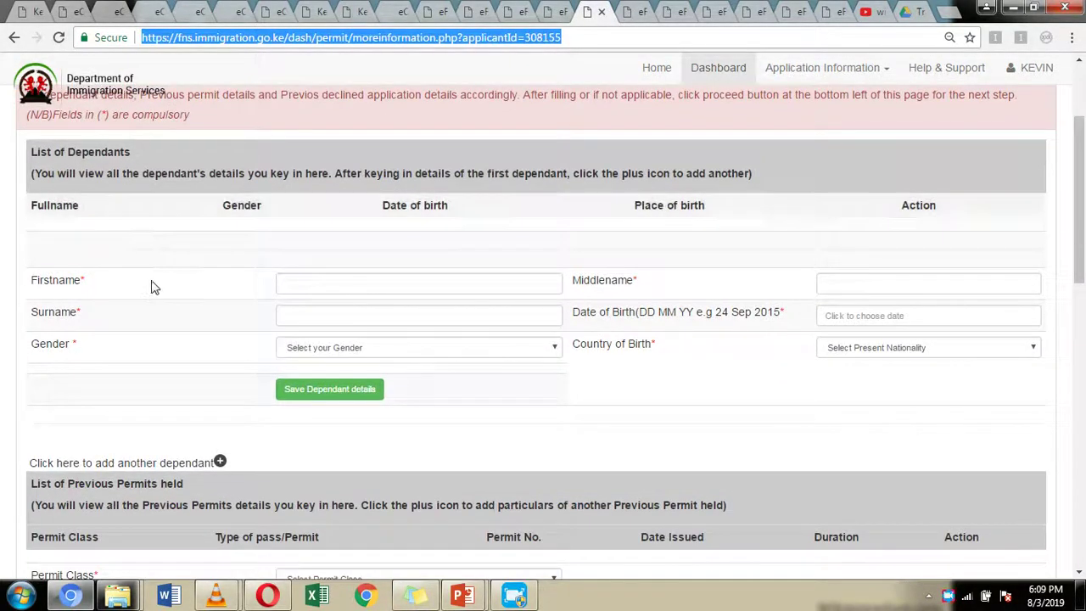
pyautogui.scroll(-2, 158, 337)
pyautogui.scroll(-2, 165, 322)
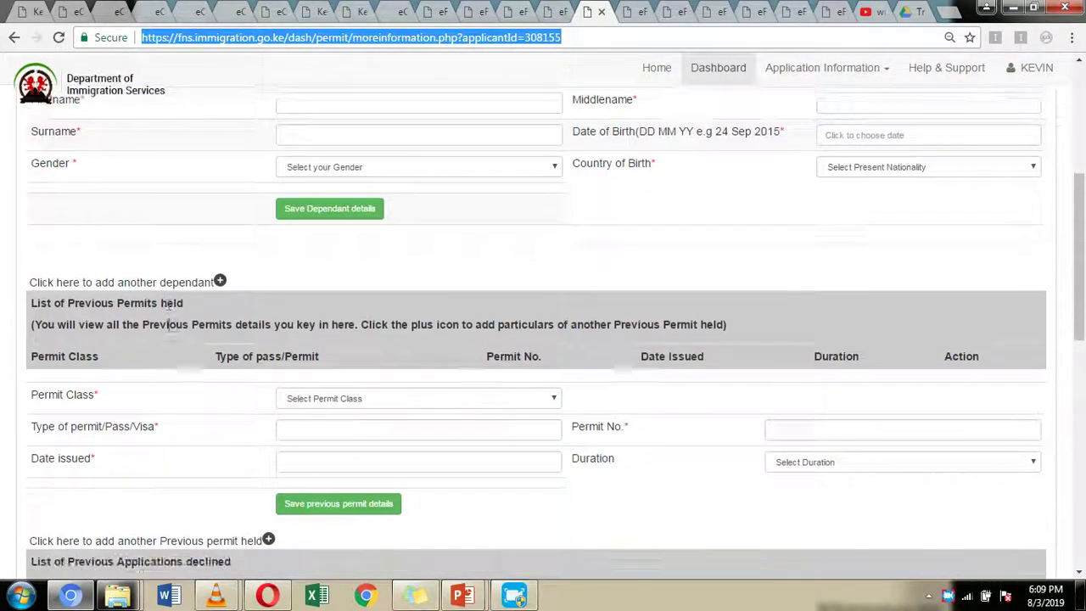
pyautogui.scroll(-3, 252, 246)
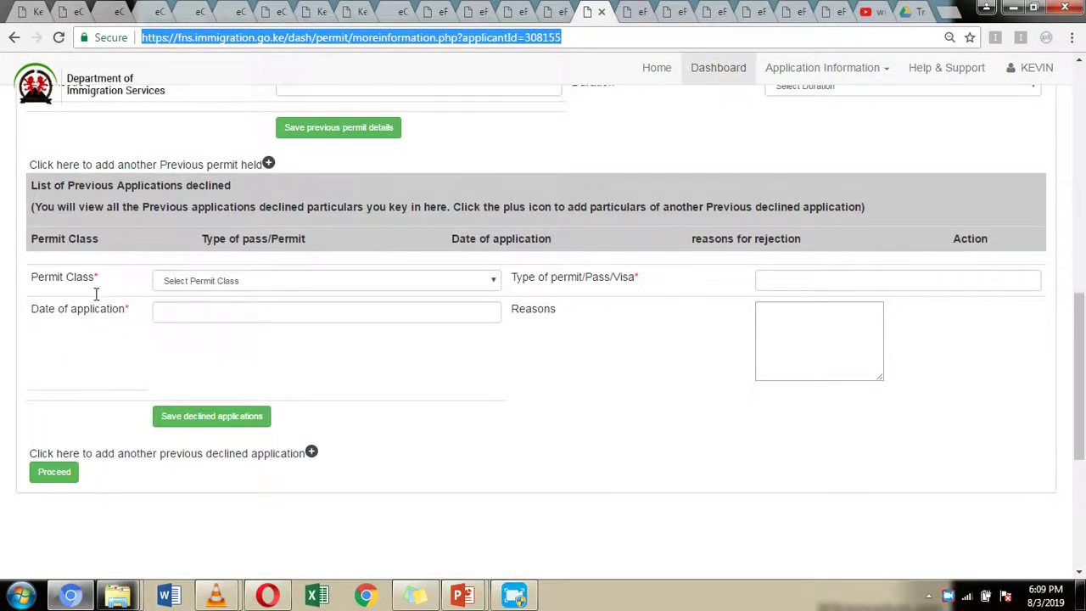
pyautogui.scroll(-1, 92, 301)
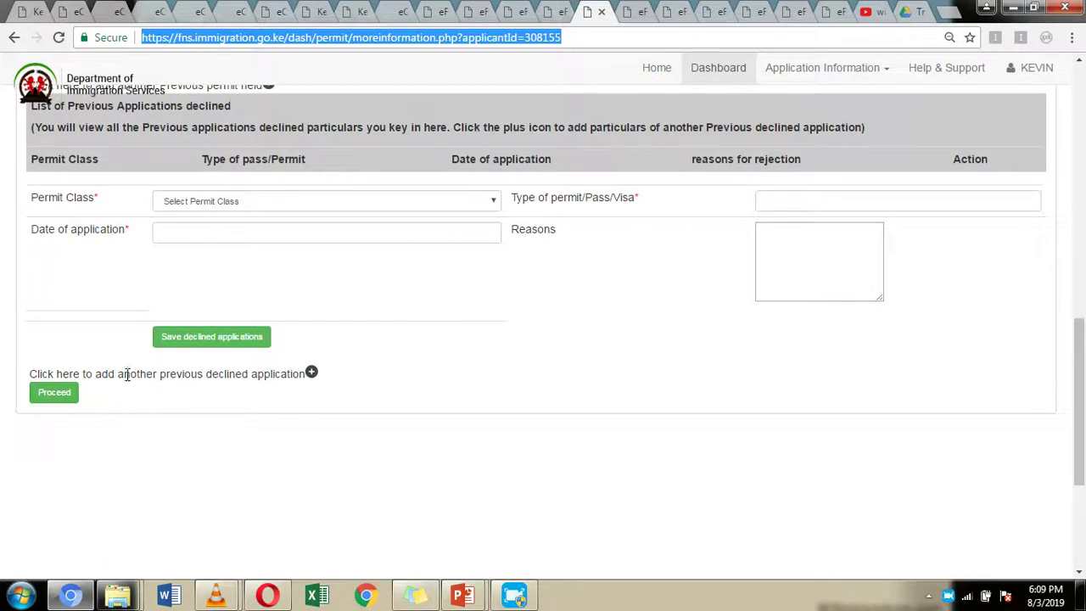
# In step 3 of the application, Part II of Form 25, set the type of business to "tea farming"
pyautogui.click(634, 7)
pyautogui.scroll(10, 157, 272)
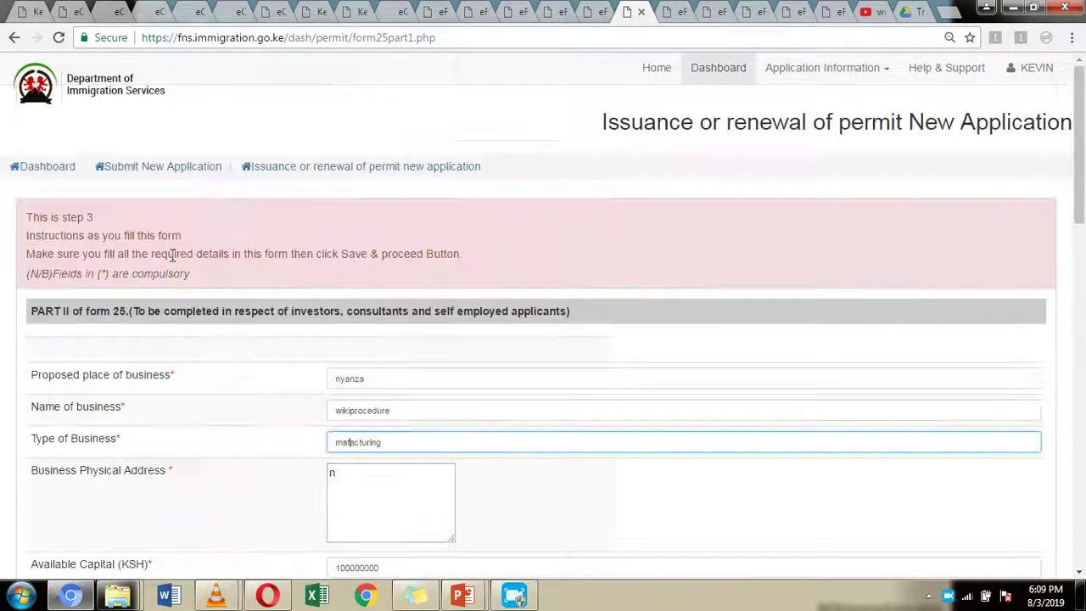
pyautogui.scroll(-1, 226, 354)
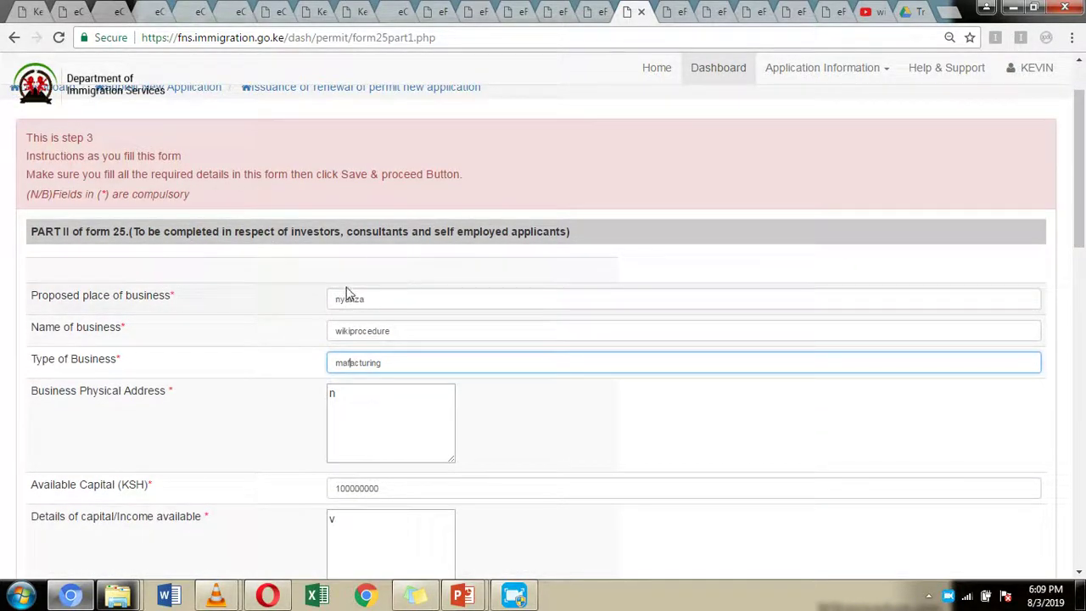
pyautogui.moveTo(390, 363); pyautogui.dragTo(26, 267)
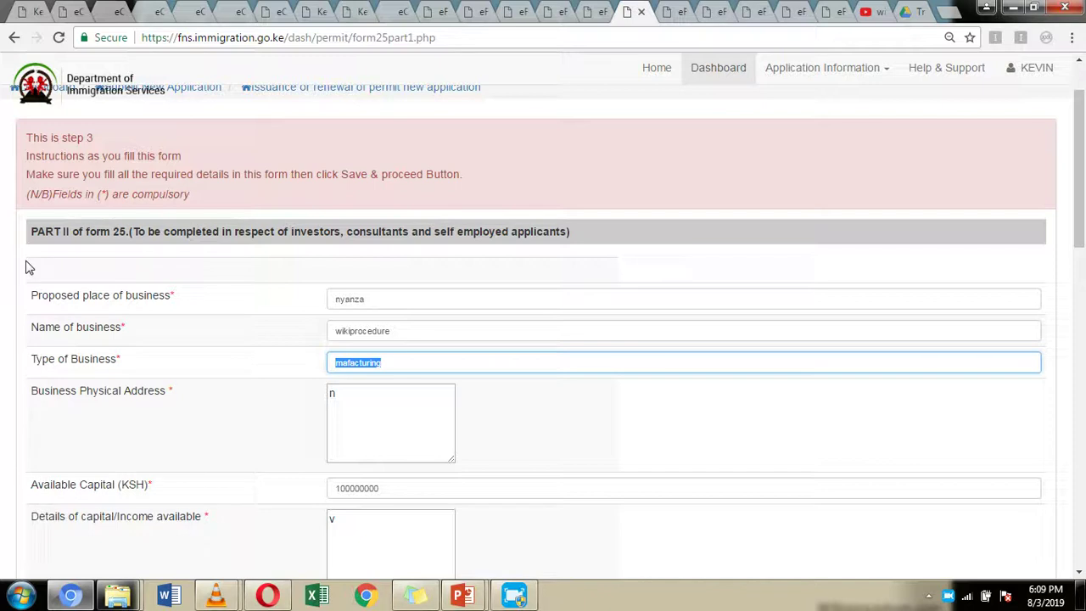
pyautogui.press('BackSpace')
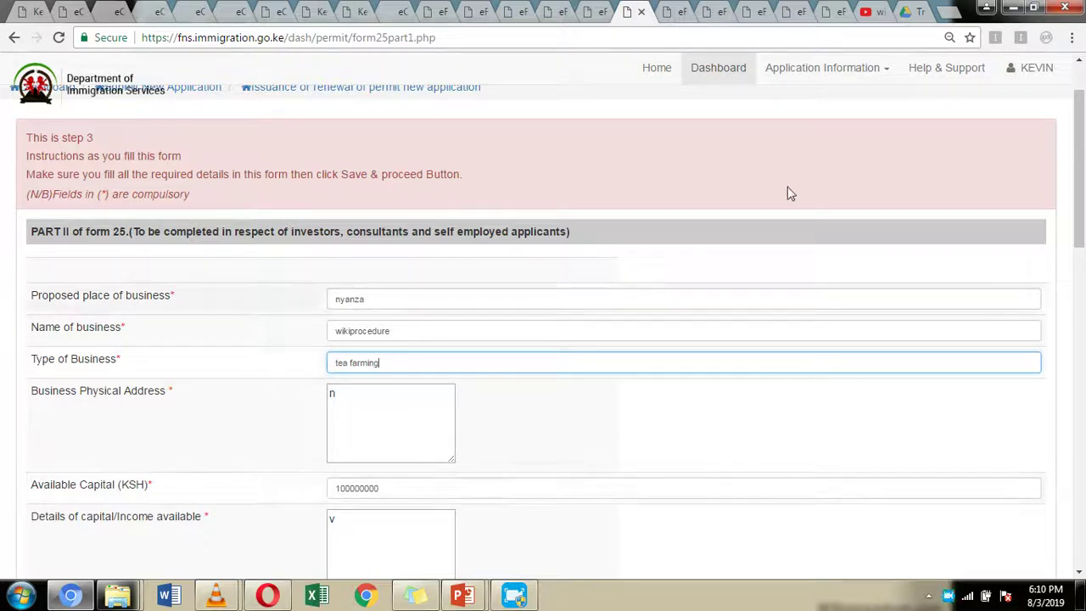
# Review the remaining business, capital, profession and attachment fields in step 3, and save and proceed with the application
pyautogui.scroll(-3, 432, 325)
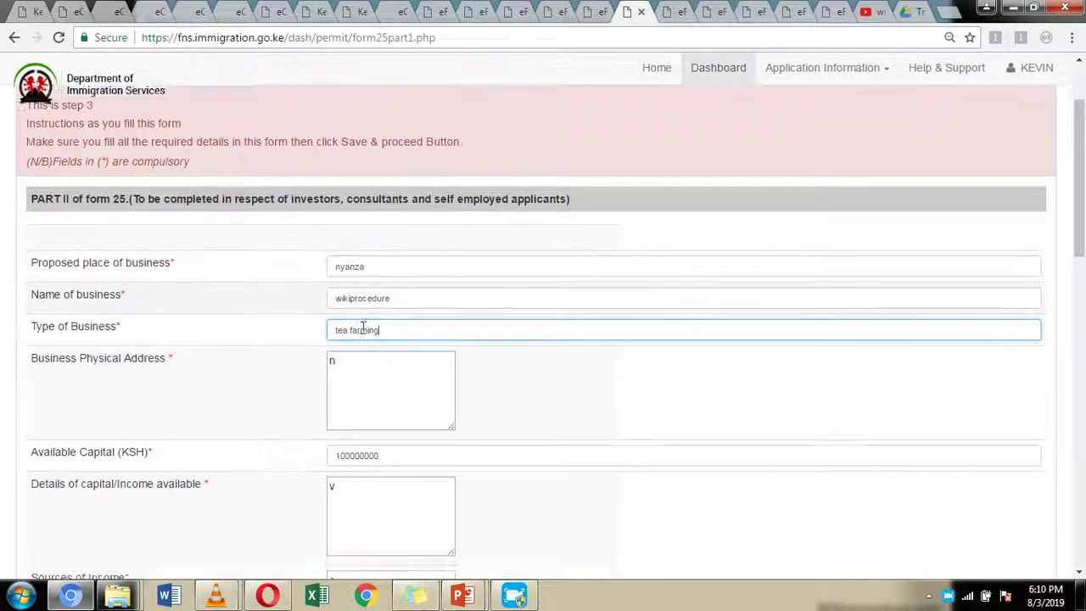
pyautogui.scroll(-5, 393, 169)
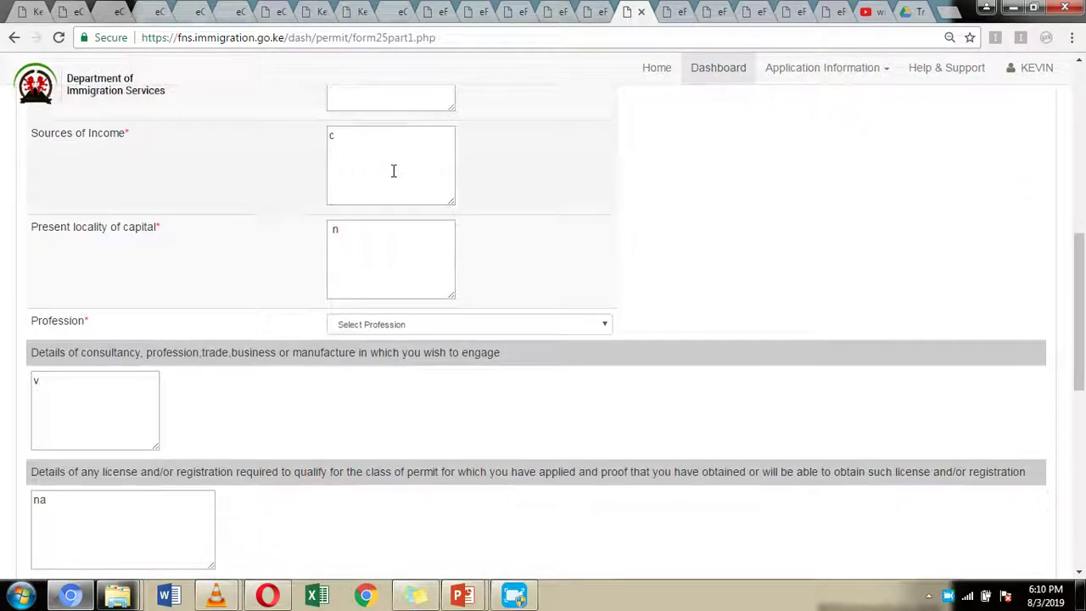
pyautogui.scroll(3, 425, 147)
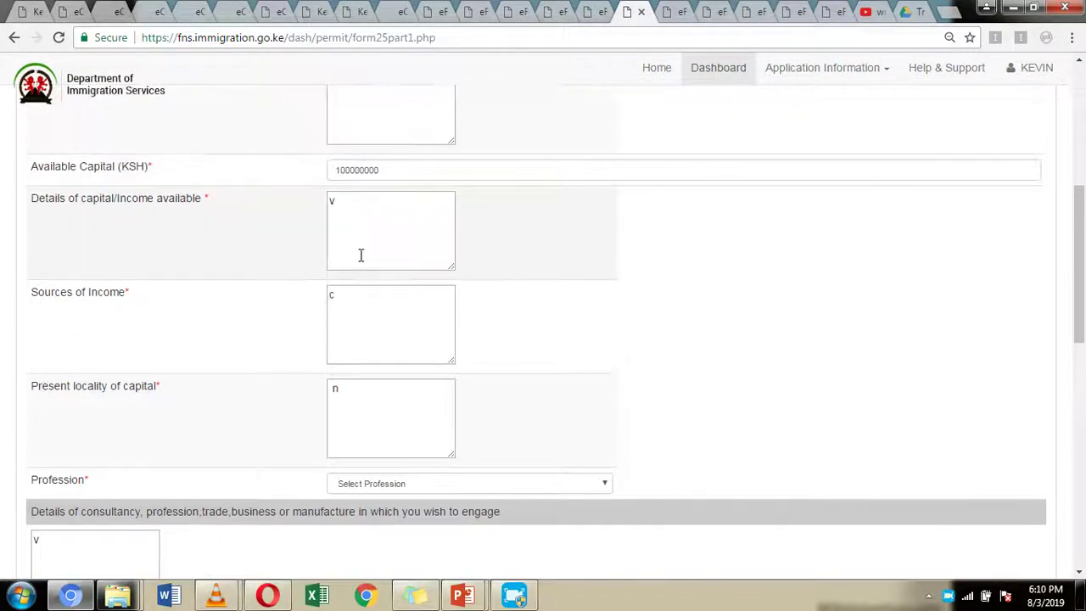
pyautogui.scroll(-2, 363, 269)
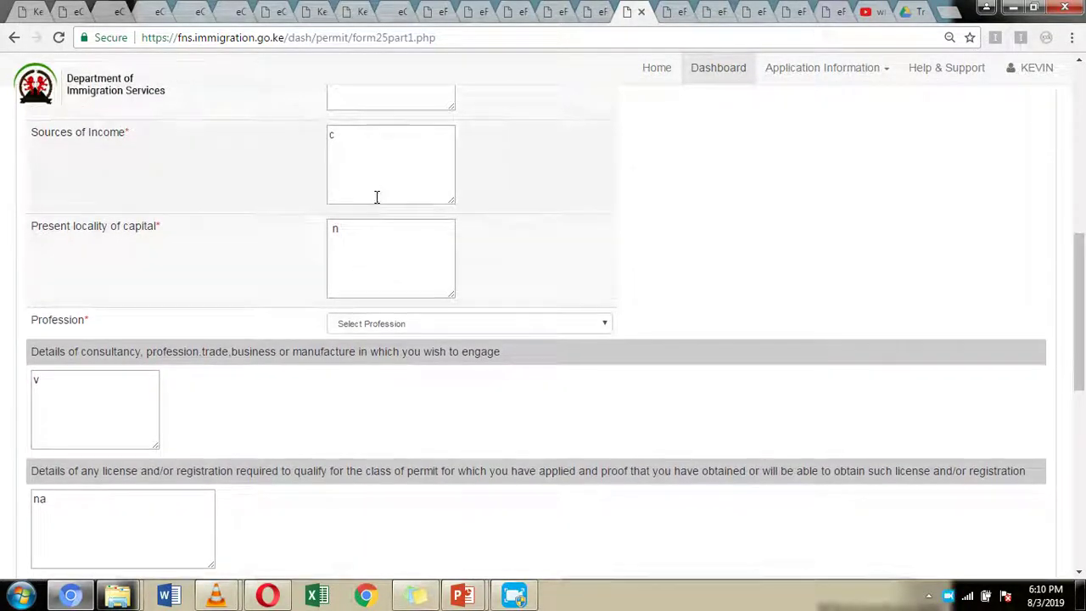
pyautogui.scroll(-1, 377, 197)
pyautogui.scroll(-2, 377, 197)
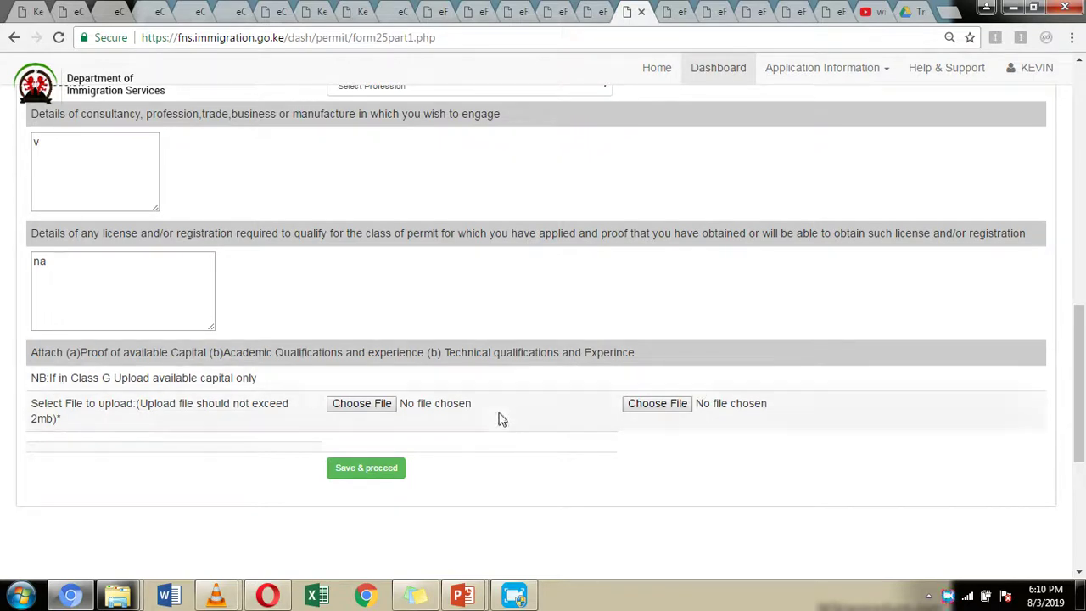
pyautogui.click(399, 475)
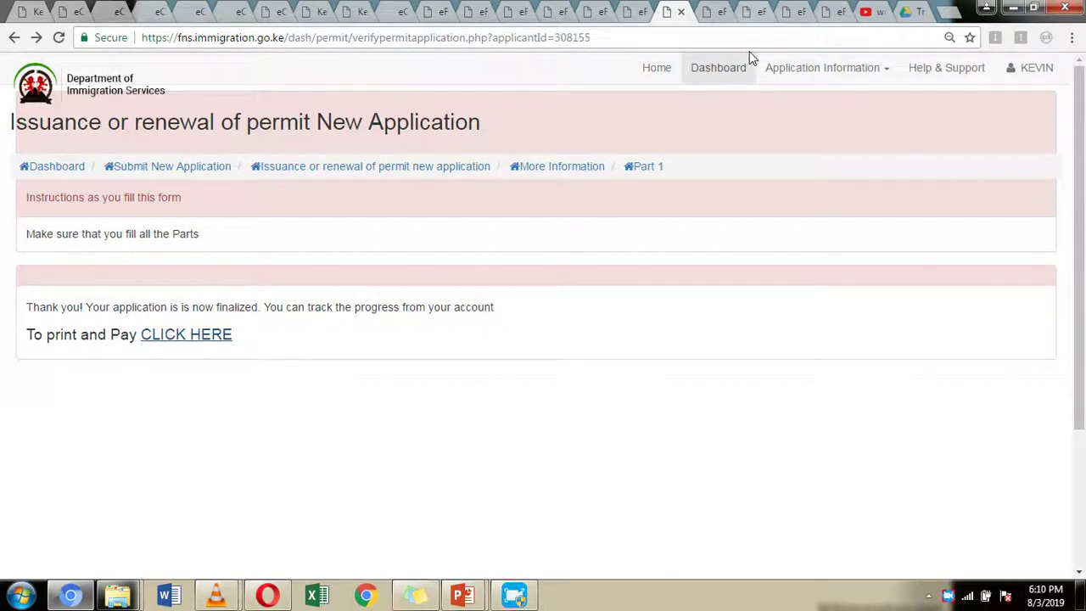
pyautogui.click(713, 8)
pyautogui.scroll(-2, 509, 407)
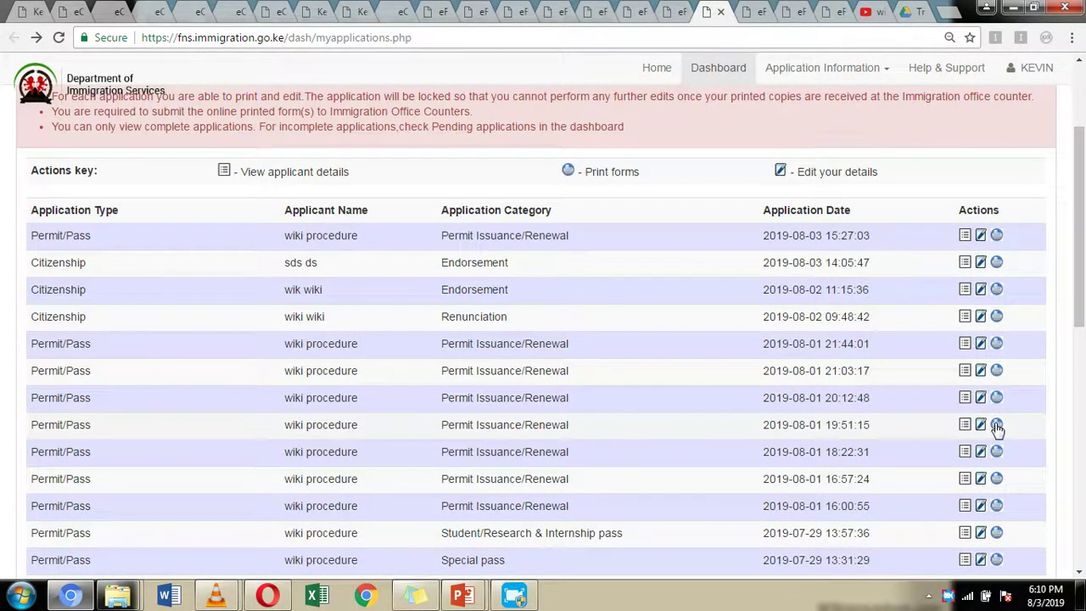
pyautogui.click(996, 425)
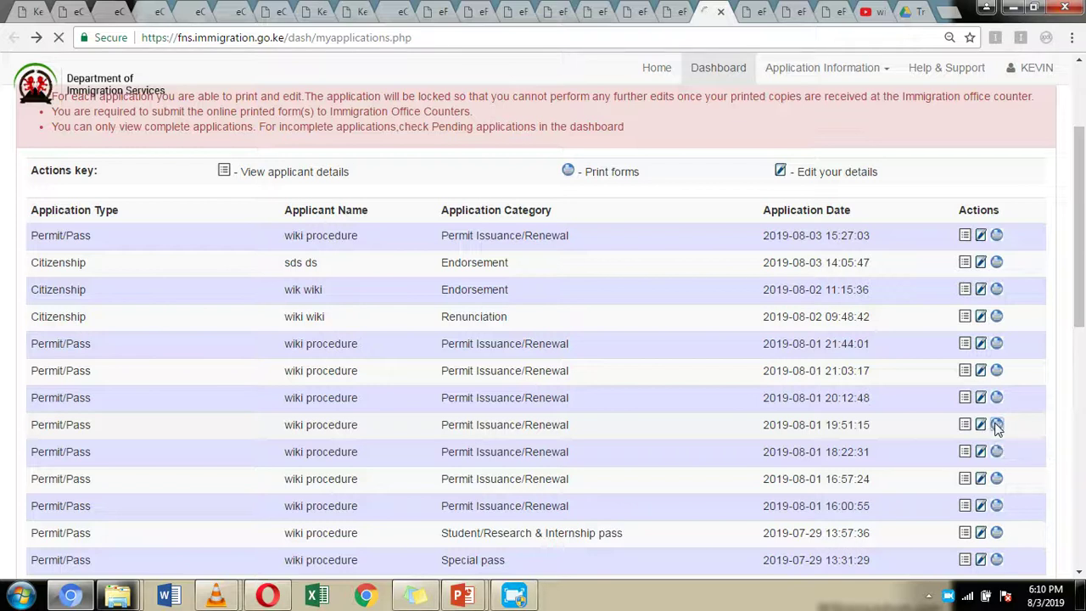
pyautogui.click(740, 11)
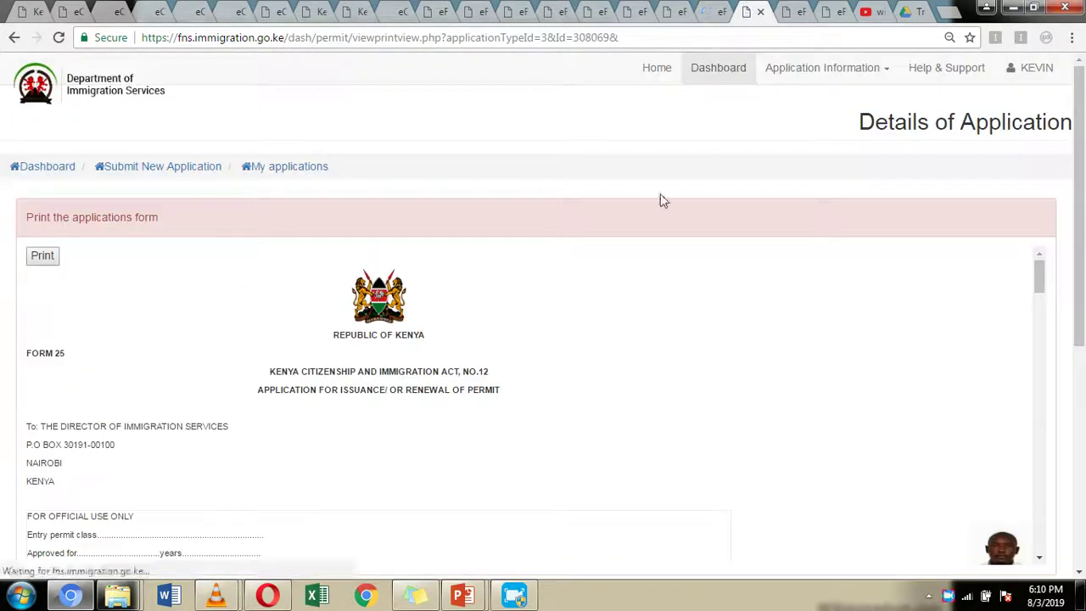
# Look through the printable Form 25, including the applicant's photo and personal particulars, and return to its beginning
pyautogui.scroll(-1, 798, 313)
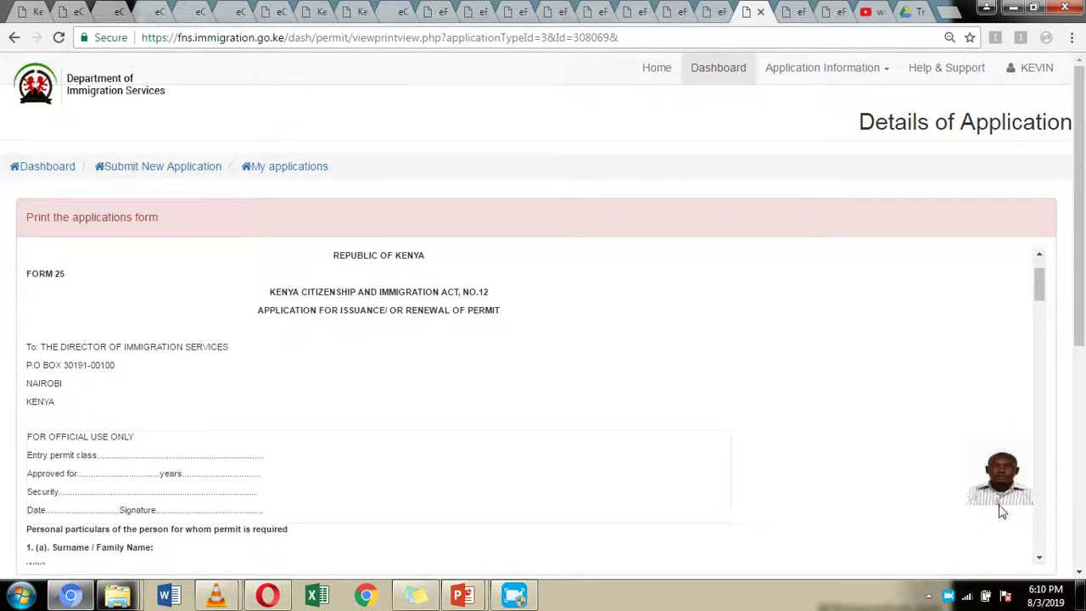
pyautogui.scroll(-2, 550, 339)
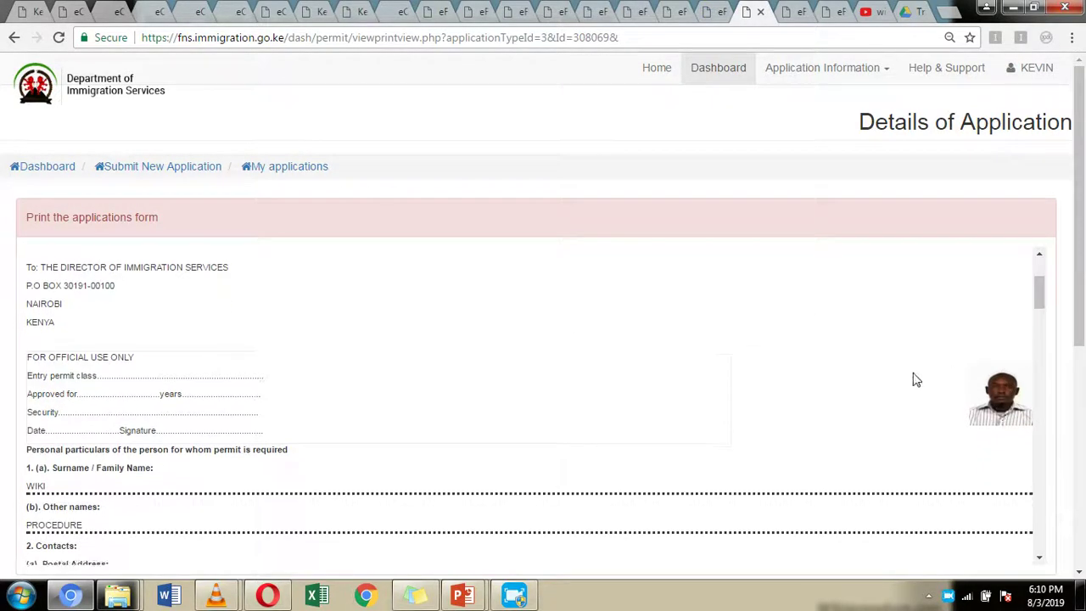
pyautogui.scroll(-10, 475, 357)
pyautogui.scroll(7, 433, 382)
pyautogui.scroll(7, 436, 382)
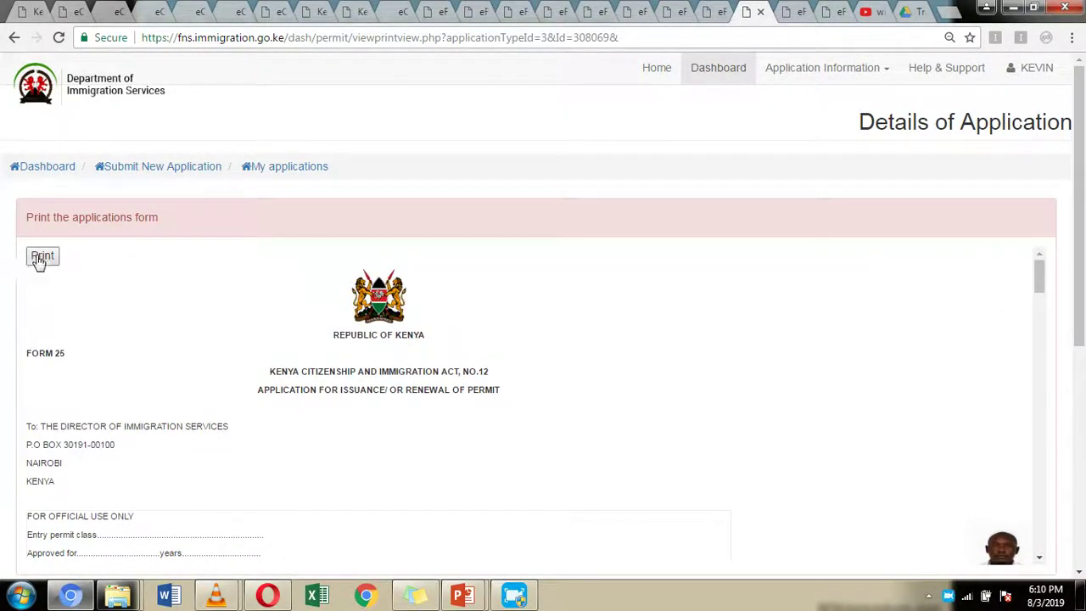
# Leave the printable application form and go to the eFNS Dashboard
pyautogui.click(713, 10)
pyautogui.click(14, 38)
pyautogui.click(804, 8)
pyautogui.hotkey('ctrl', 'shift', 'Tab')
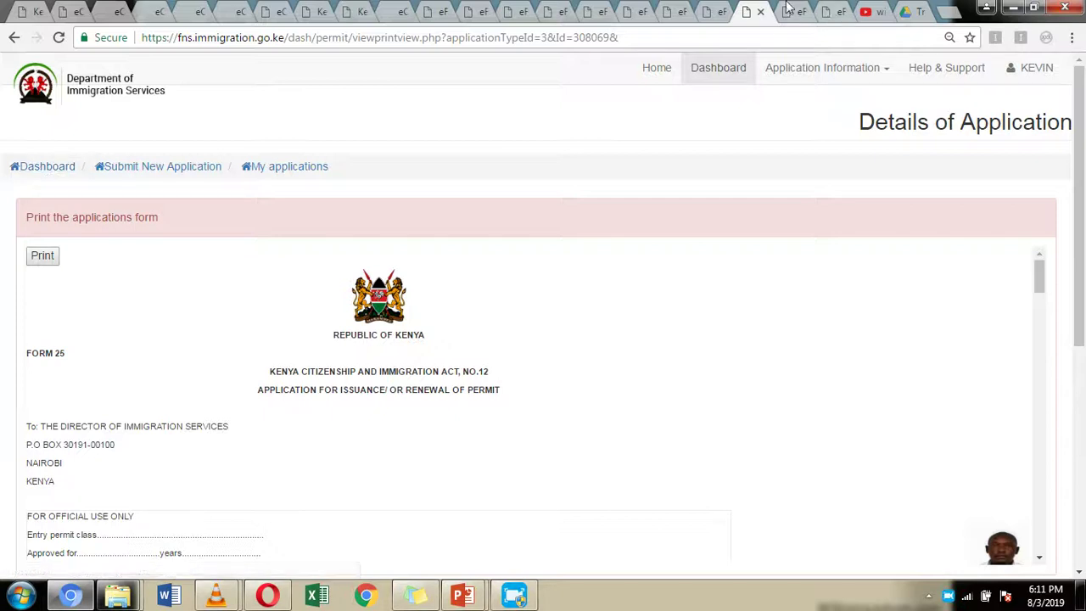
pyautogui.hotkey('ctrl', 'Tab')
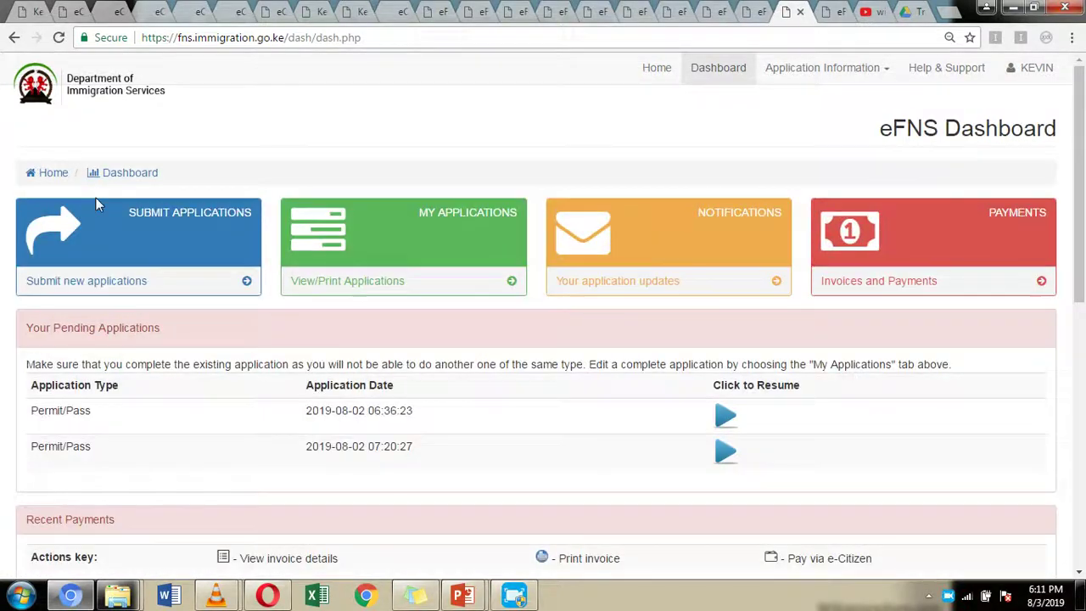
pyautogui.click(831, 8)
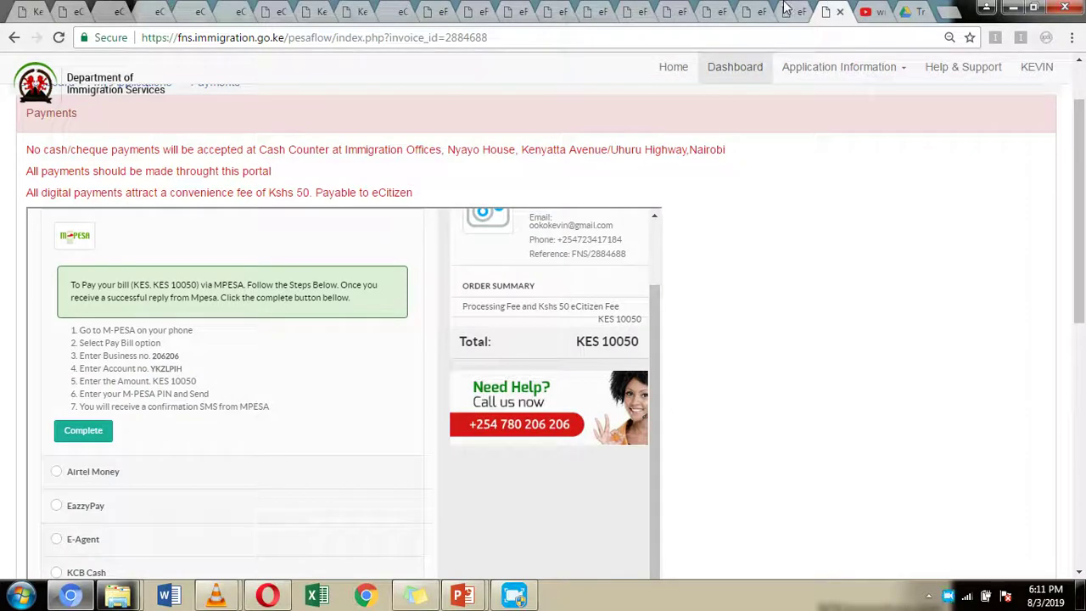
pyautogui.click(787, 9)
pyautogui.click(891, 281)
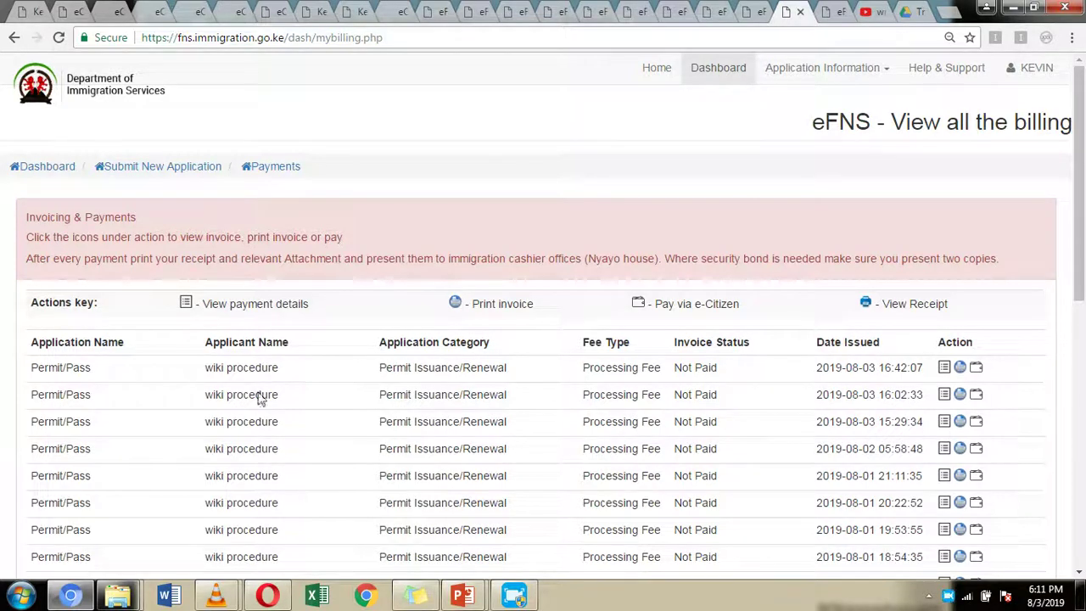
pyautogui.click(976, 504)
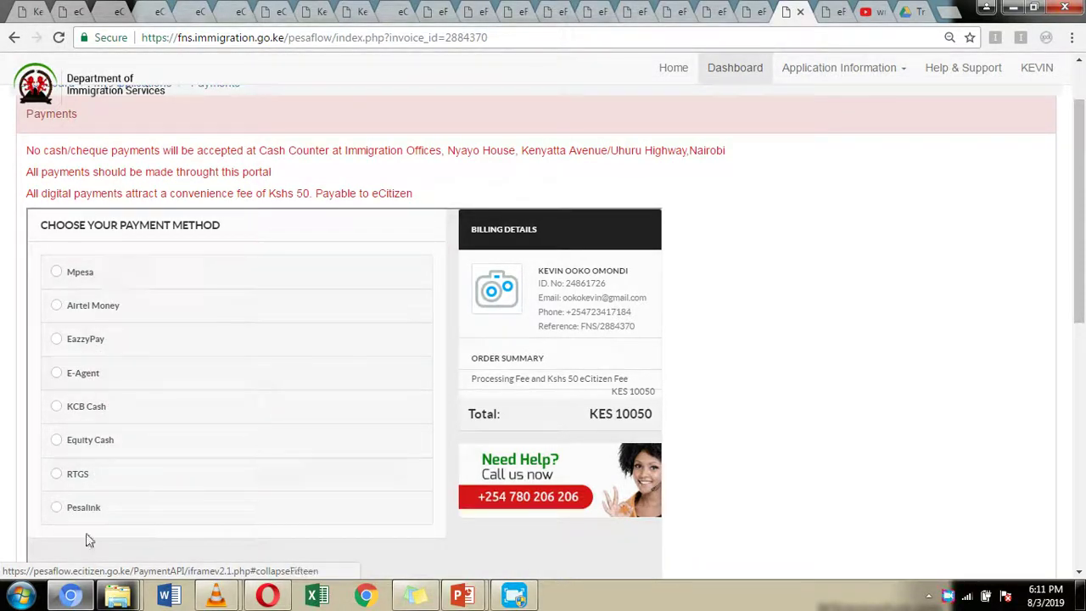
# Choose Mpesa as the payment method, view its payment instructions, and collapse them again
pyautogui.click(64, 273)
pyautogui.click(67, 274)
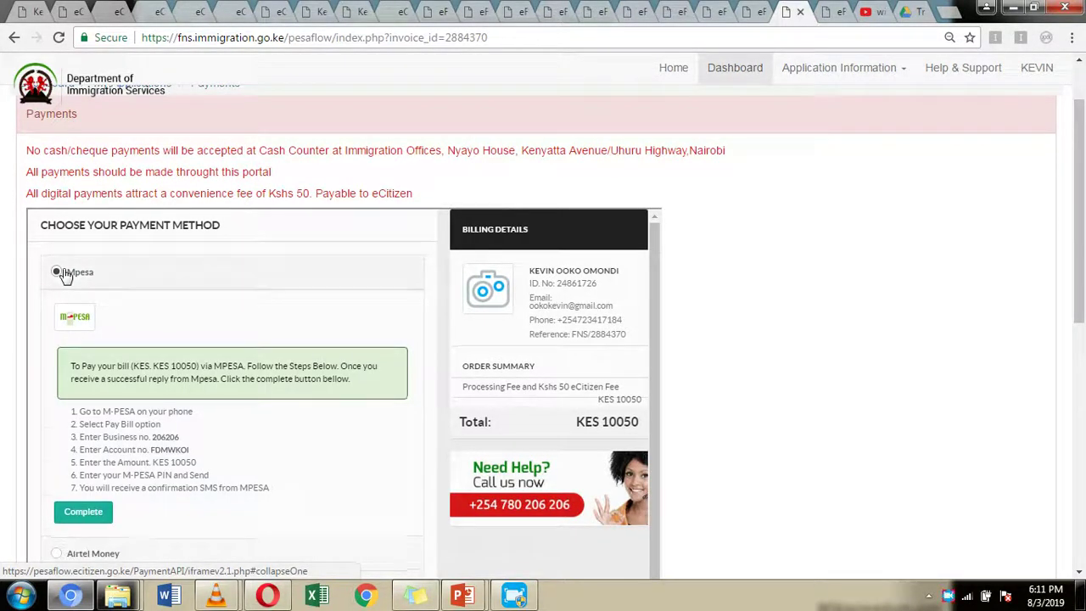
pyautogui.click(67, 273)
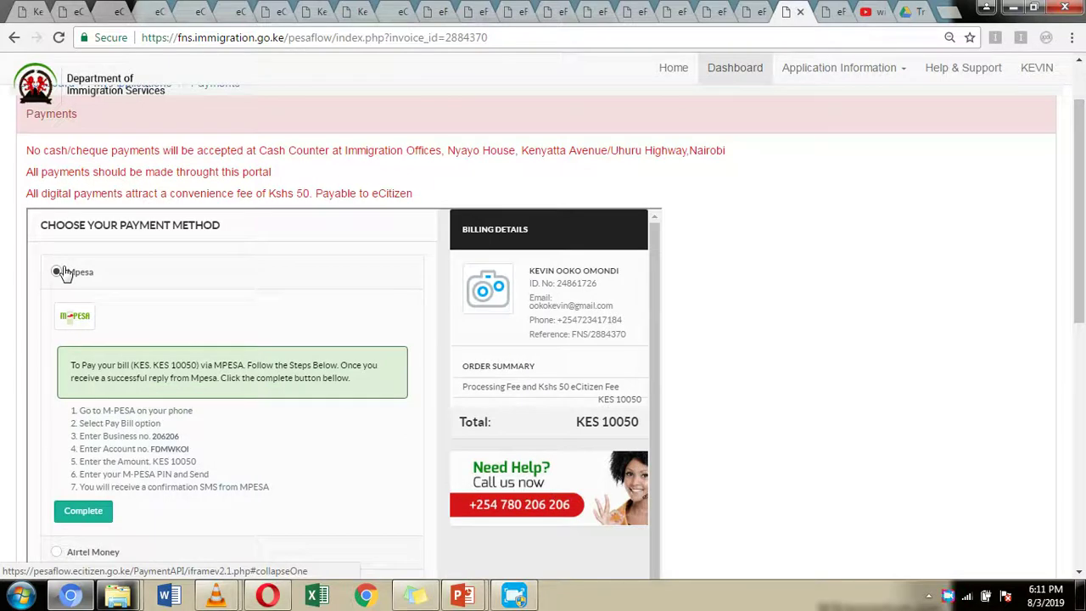
pyautogui.click(63, 272)
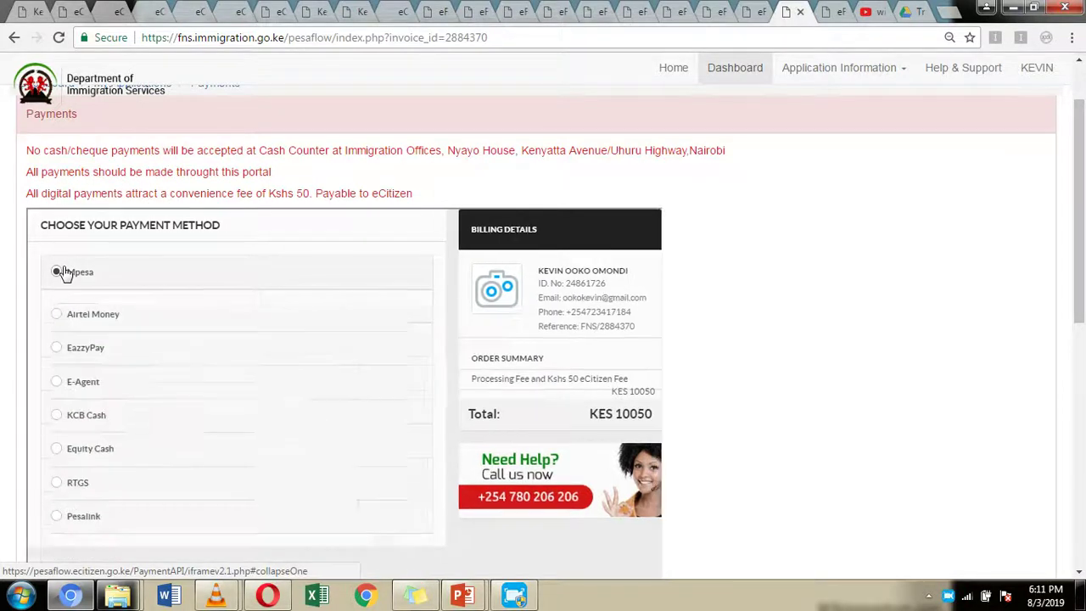
# Leave the payment method page and return to the eFNS Dashboard
pyautogui.click(15, 37)
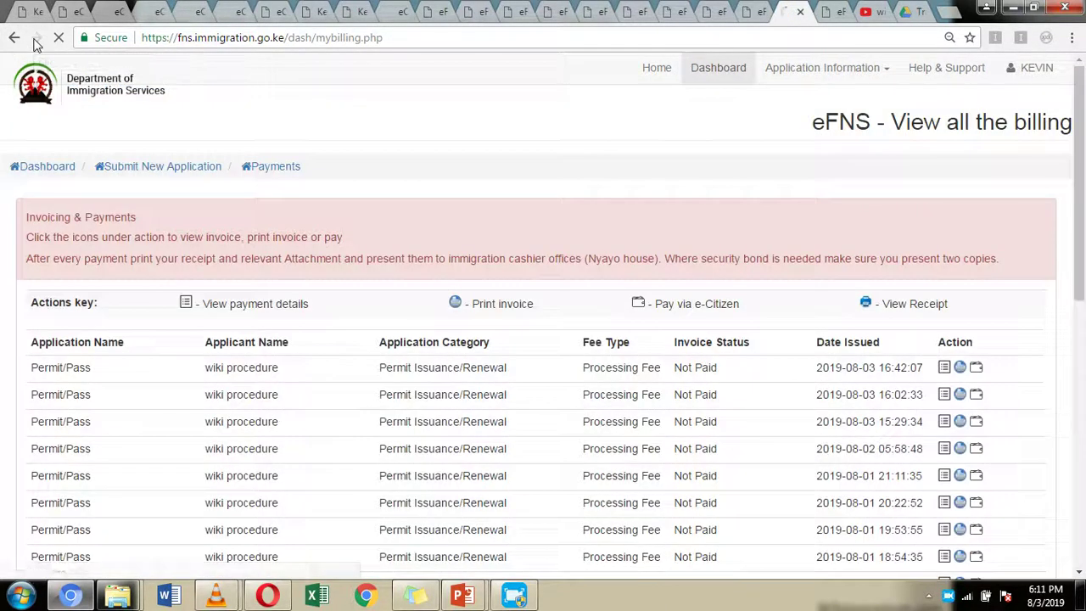
pyautogui.click(37, 39)
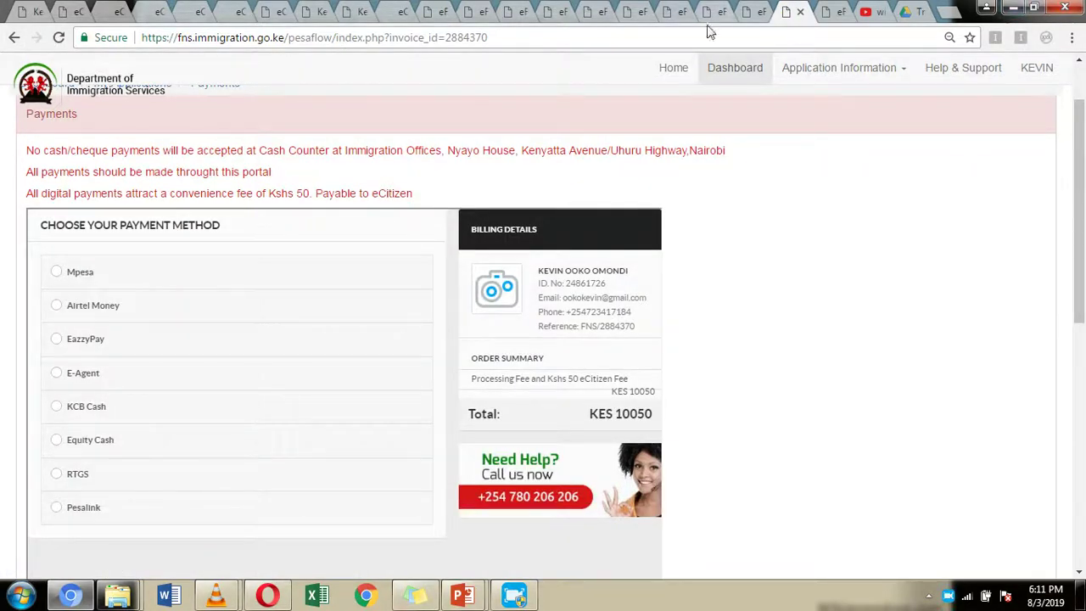
pyautogui.click(14, 38)
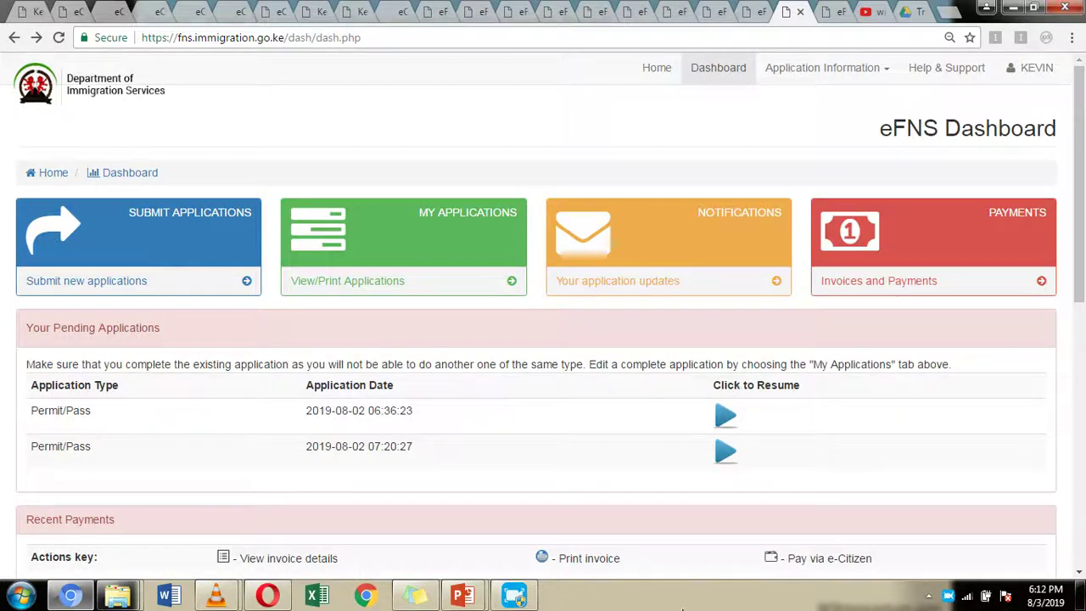
# Switch to the PowerPoint presentation, and return to the browser to show the YouTube search results for "wikiprocedure kenya"
pyautogui.moveTo(462, 595)
pyautogui.click(535, 532)
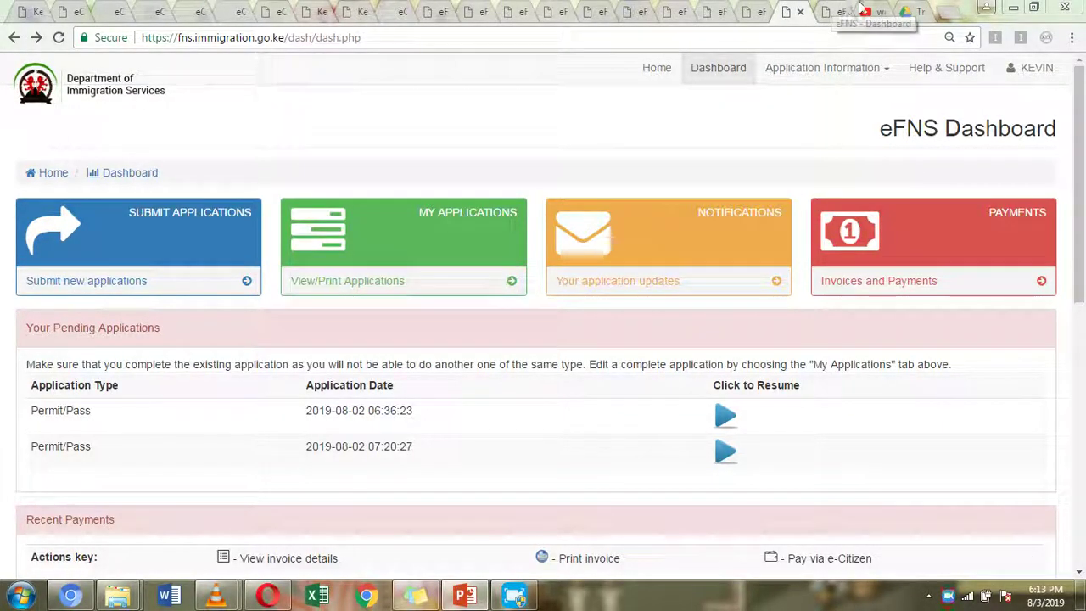
pyautogui.click(879, 10)
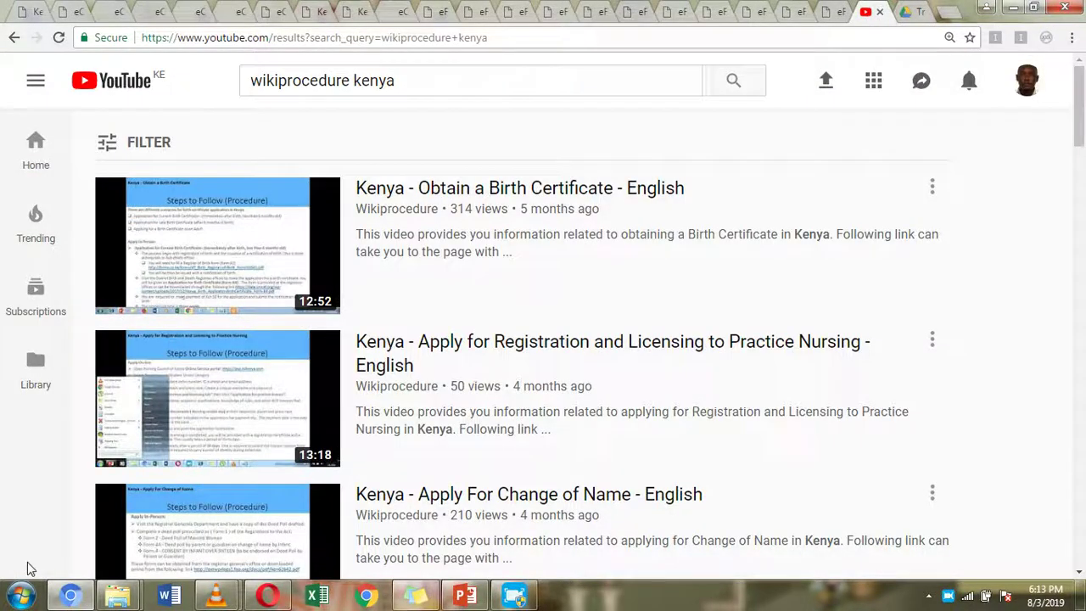